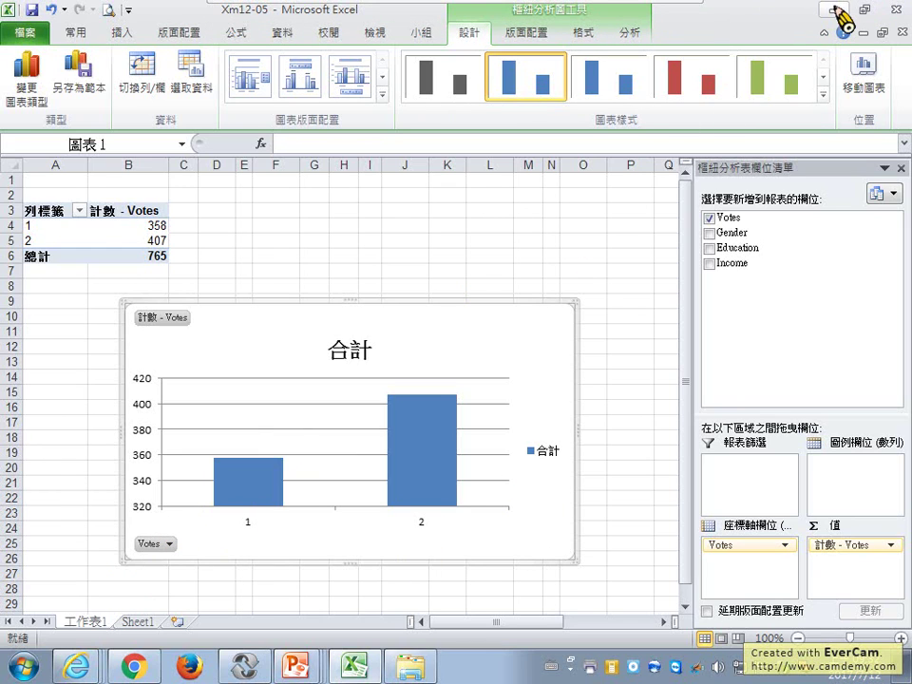
- Switch to the PowerPoint slide show and underline the frequency distribution term and the relative frequency explanation with the pen
{"action": "key", "text": "alt+Tab"}
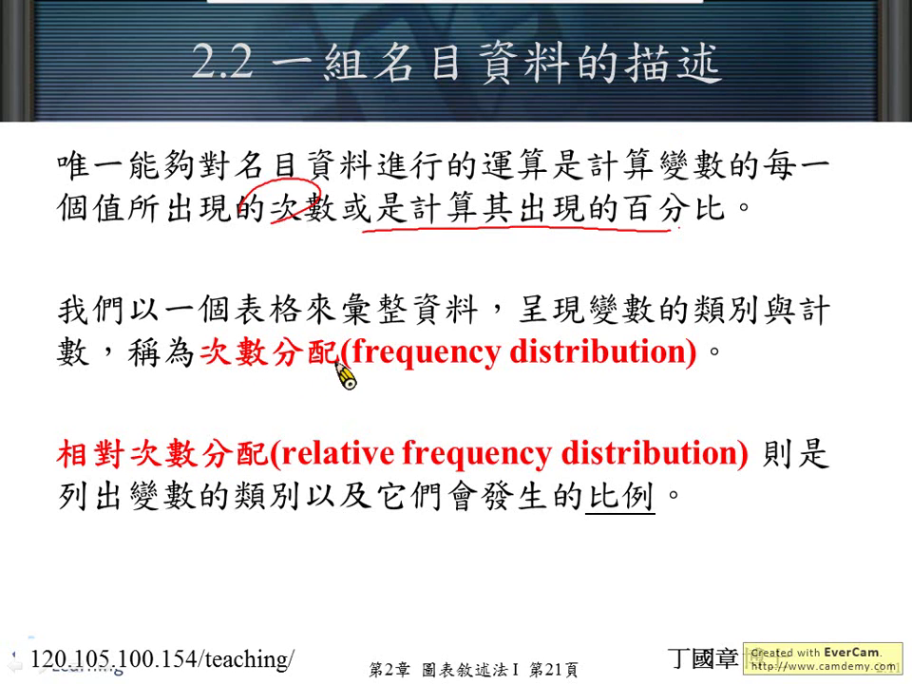
{"action": "left_click_drag", "start_coordinate": [202, 366], "coordinate": [686, 363]}
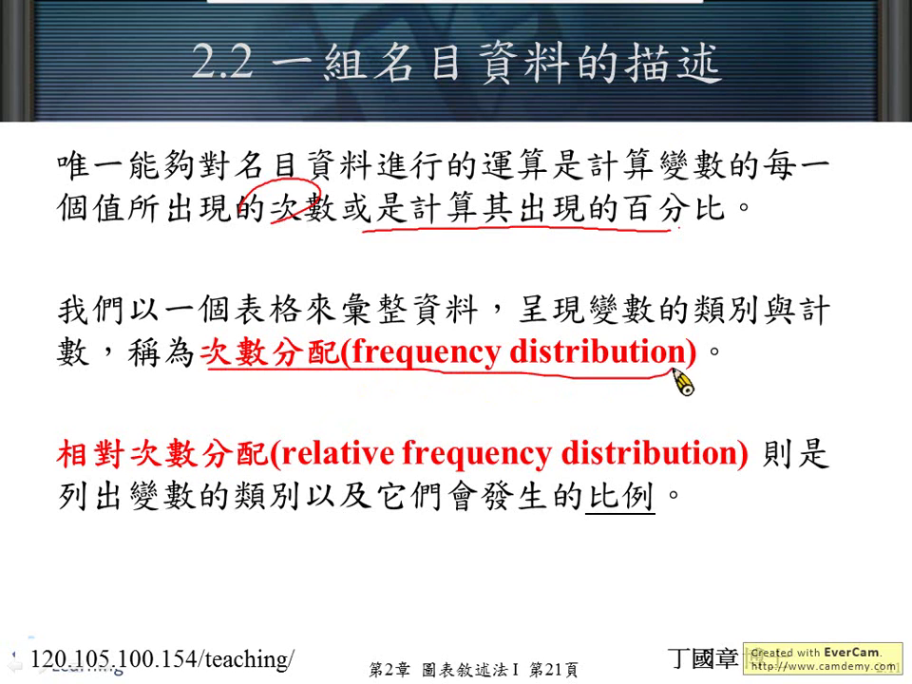
{"action": "mouse_move", "coordinate": [138, 508]}
{"action": "left_mouse_down"}
{"action": "mouse_move", "coordinate": [372, 513]}
{"action": "mouse_move", "coordinate": [418, 486]}
{"action": "left_mouse_up"}
- Advance to the Example 2.1 slide on the 2012 GSS survey and end the slide show, discarding the ink annotations
{"action": "key", "text": "Page_Down"}
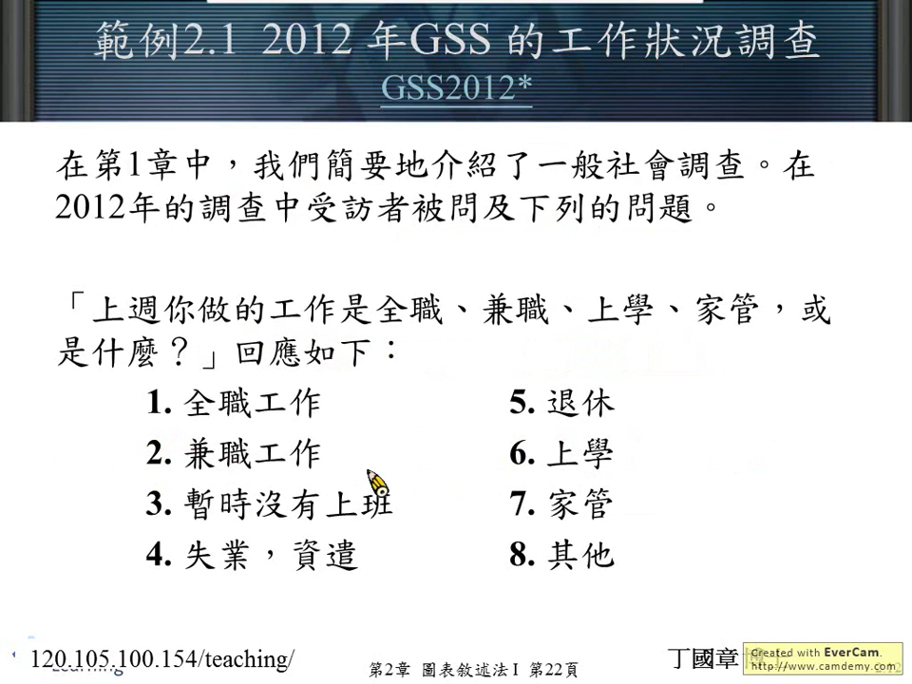
{"action": "key", "text": "Escape"}
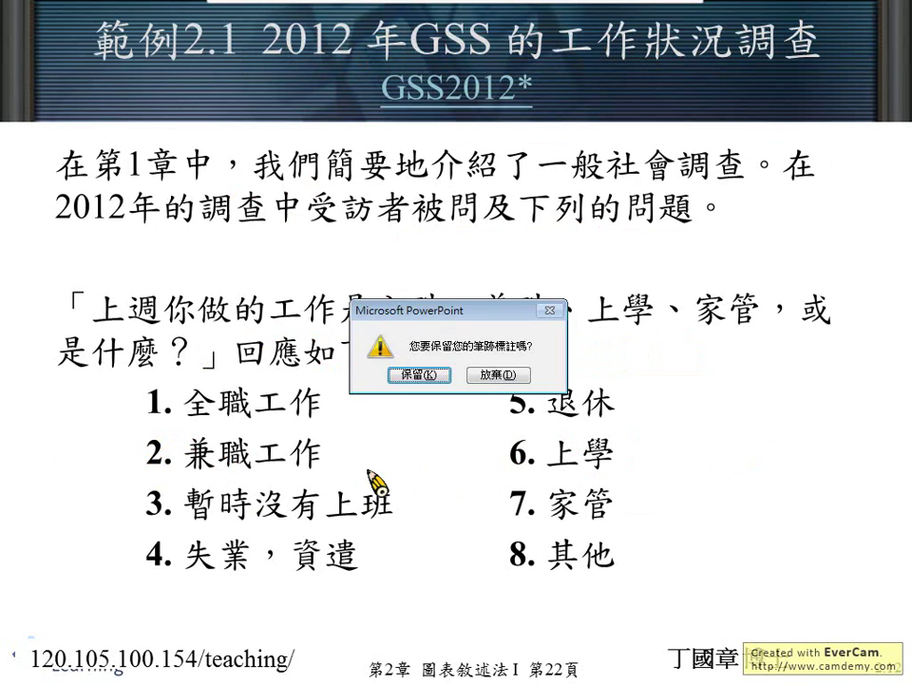
{"action": "left_click", "coordinate": [503, 375]}
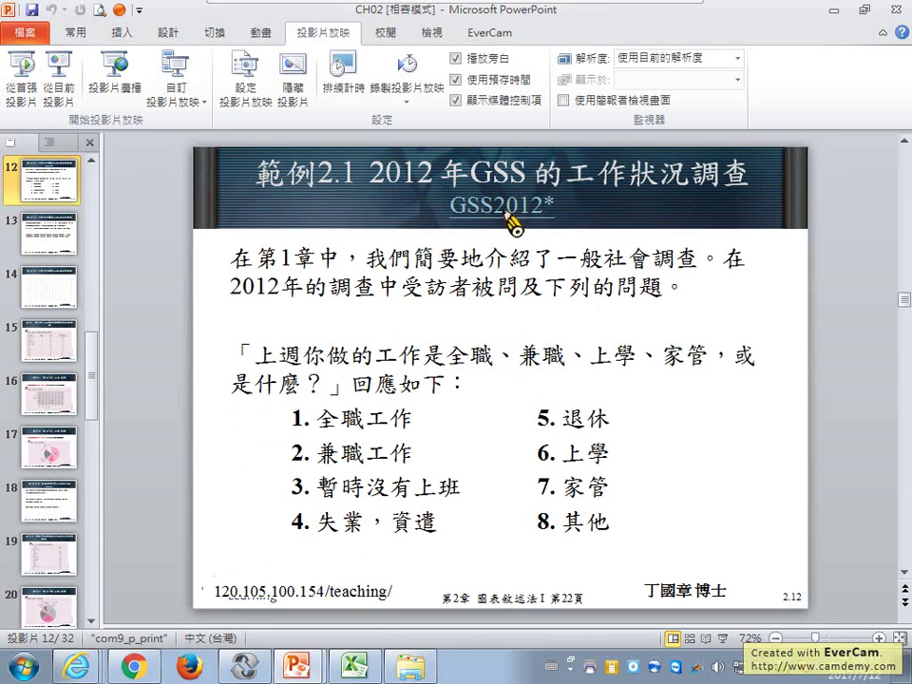
- Select the GSS2012 file name in the slide title and open the 統計學 folder on drive D in Windows Explorer
{"action": "left_click", "coordinate": [473, 221]}
{"action": "left_click_drag", "start_coordinate": [458, 210], "coordinate": [545, 212]}
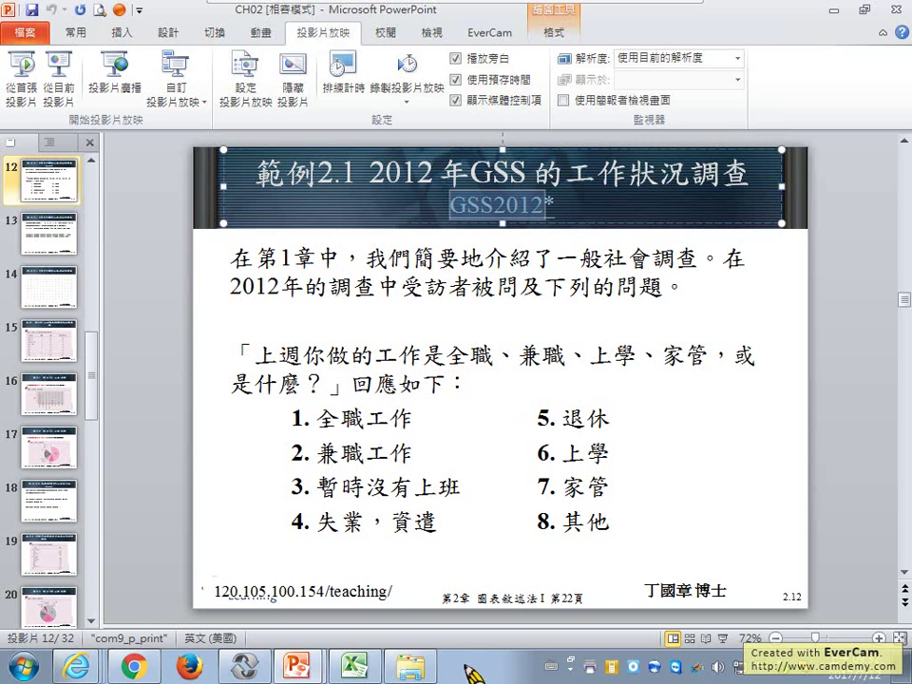
{"action": "key", "text": "super+e"}
{"action": "double_click", "coordinate": [454, 269]}
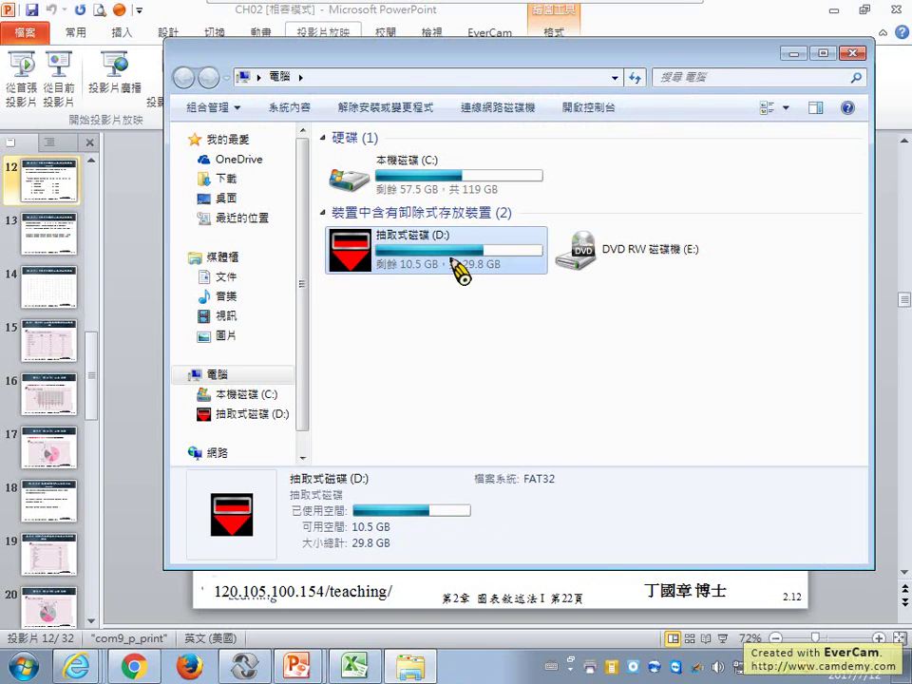
{"action": "scroll", "coordinate": [437, 413], "scroll_direction": "down", "scroll_amount": 4}
{"action": "scroll", "coordinate": [433, 409], "scroll_direction": "down", "scroll_amount": 1}
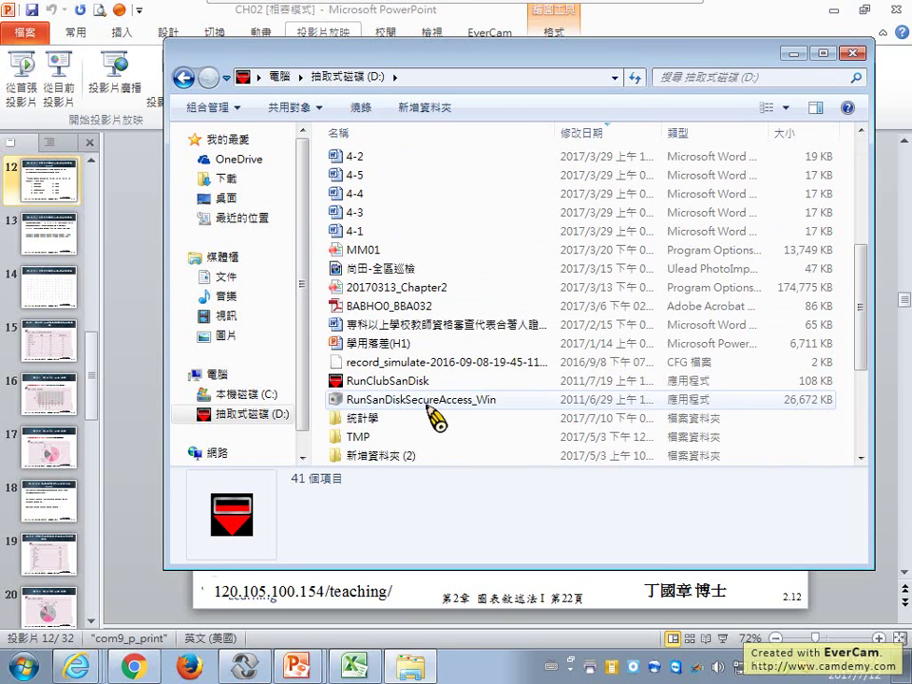
{"action": "double_click", "coordinate": [430, 417]}
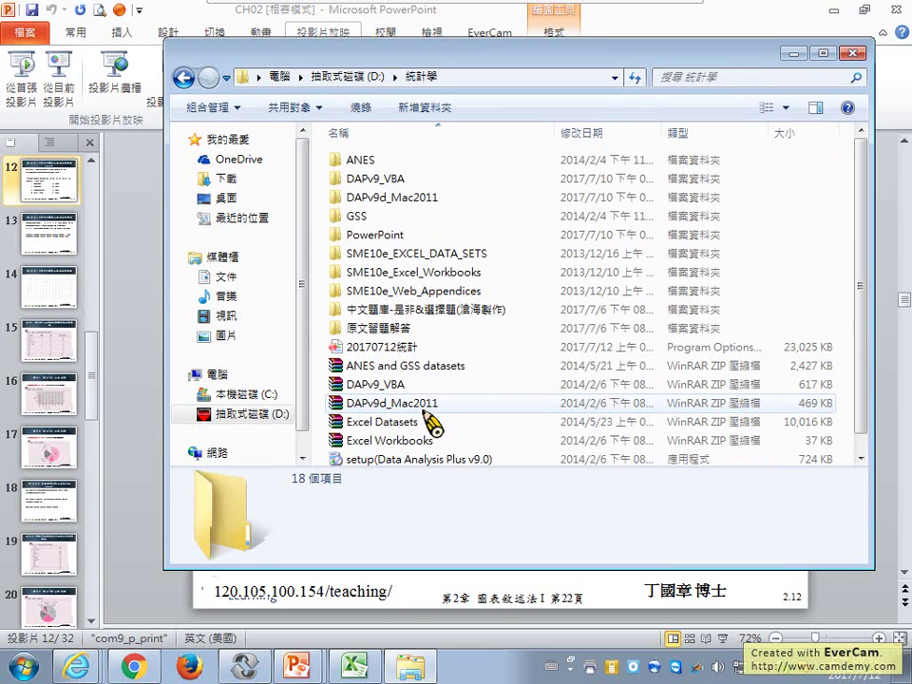
- Search the 統計學 folder for GSS2012 and open the copy stored in PPT_Hyperlink_Files\Hyperlinks in Excel
{"action": "left_click", "coordinate": [779, 80]}
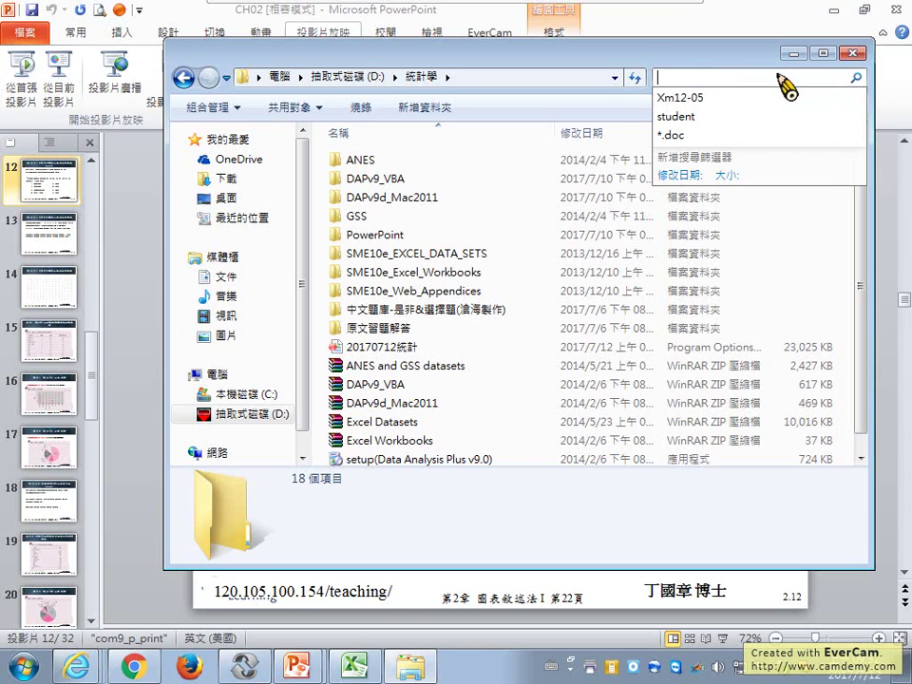
{"action": "type", "text": "GSS2012"}
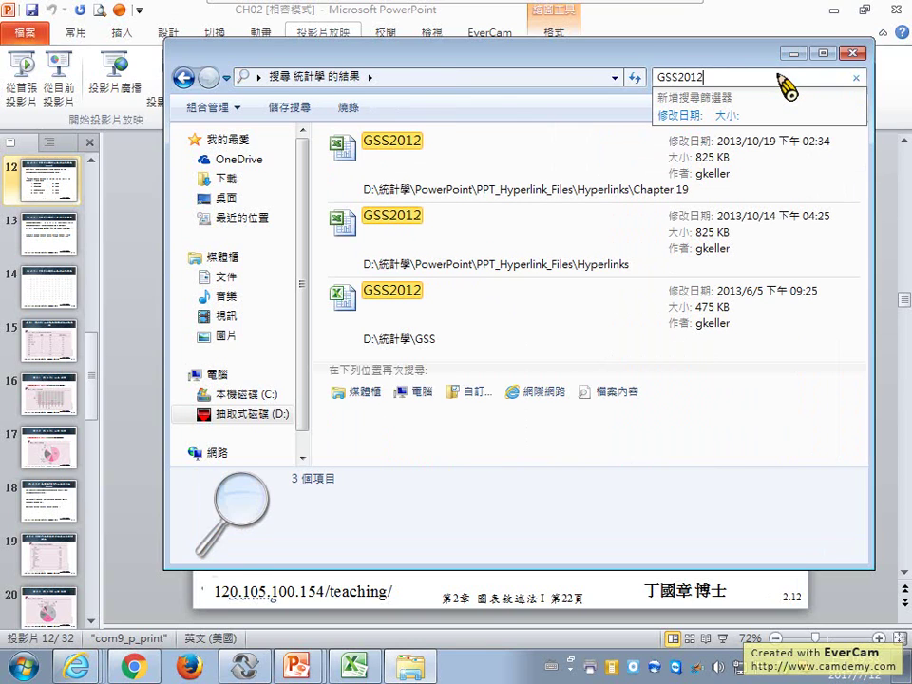
{"action": "left_click", "coordinate": [425, 245]}
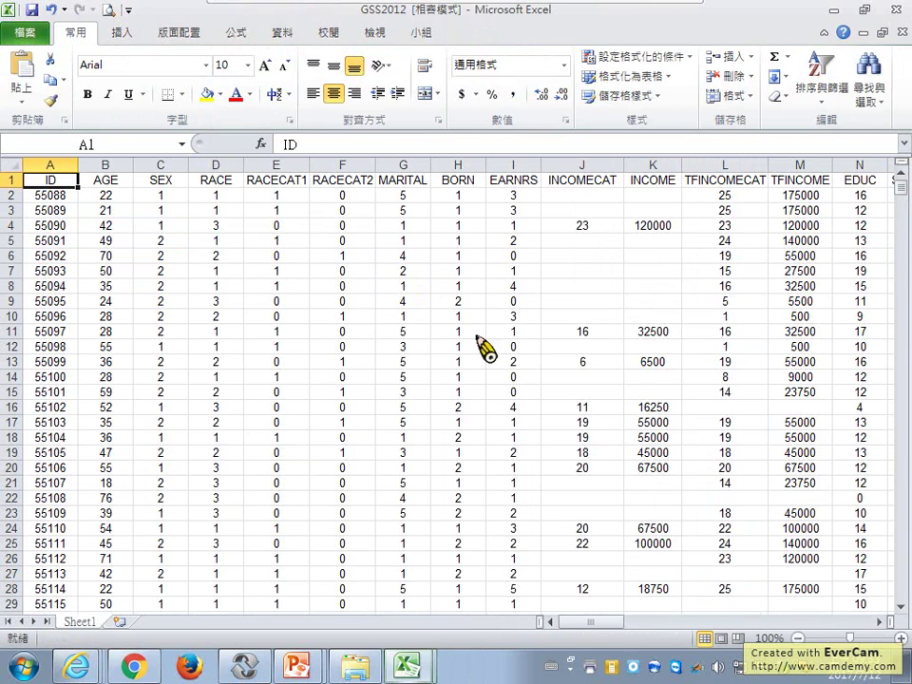
- Examine the survey variables column by column across the first data row, ending at the ID column
{"action": "left_click", "coordinate": [205, 213]}
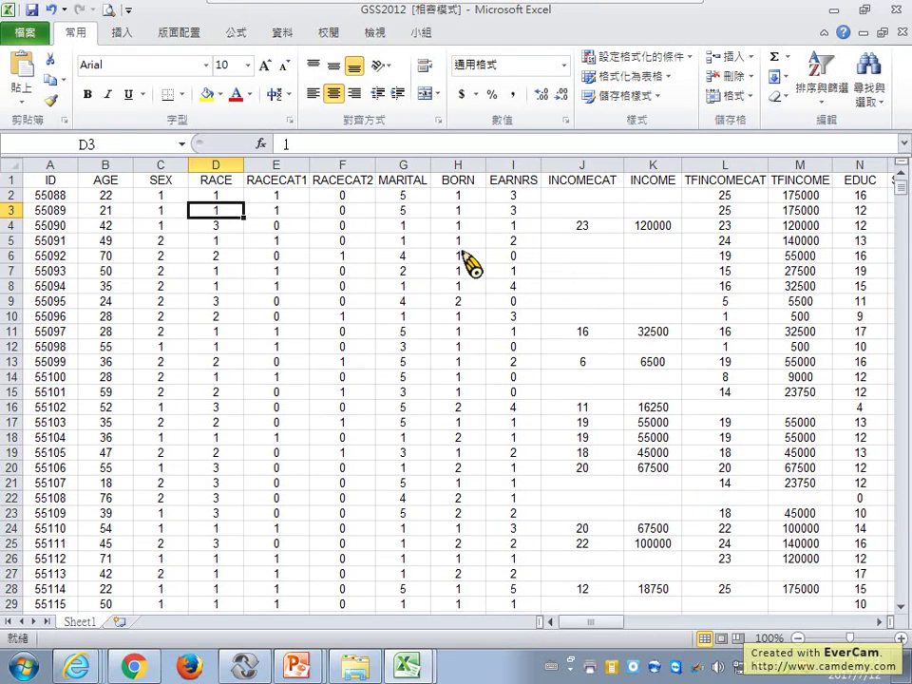
{"action": "key", "text": "Up"}
{"action": "key", "text": "Left"}
{"action": "key", "text": "Right"}
{"action": "key", "text": "Right"}
{"action": "key", "text": "Right"}
{"action": "key", "text": "Right"}
{"action": "key", "text": "Right"}
{"action": "key", "text": "Right"}
{"action": "key", "text": "Right"}
{"action": "key", "text": "Right"}
{"action": "key", "text": "Right"}
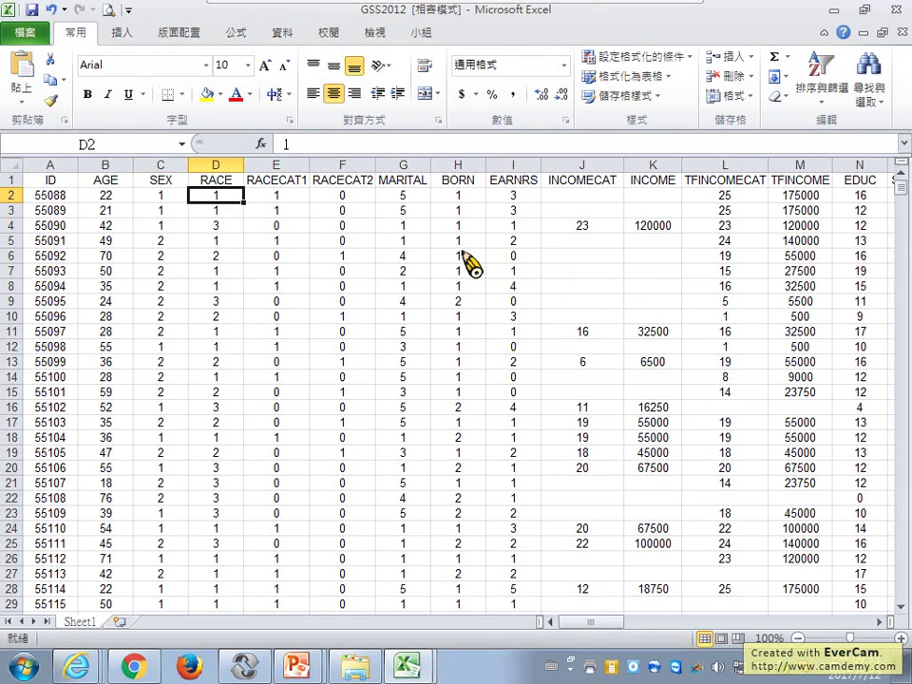
{"action": "key", "text": "Right"}
{"action": "key", "text": "Right"}
{"action": "key", "text": "Left"}
{"action": "key", "text": "Left"}
{"action": "key", "text": "Left"}
{"action": "key", "text": "Left"}
{"action": "key", "text": "Left"}
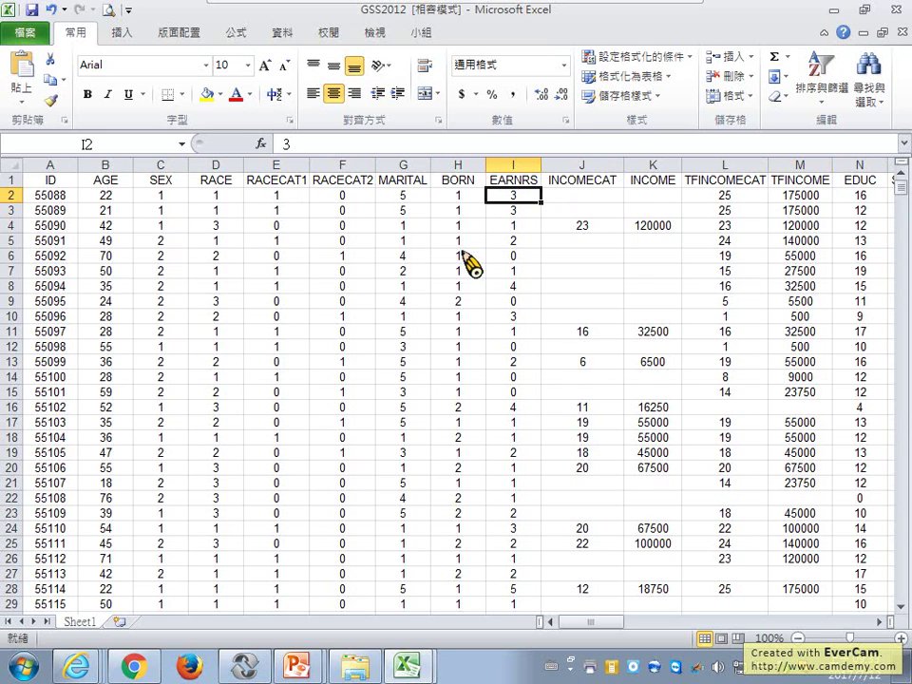
{"action": "key", "text": "Left"}
{"action": "key", "text": "Right"}
{"action": "key", "text": "Right"}
{"action": "key", "text": "Right"}
{"action": "key", "text": "Right"}
{"action": "key", "text": "Right"}
{"action": "key", "text": "Left"}
{"action": "key", "text": "Left"}
{"action": "key", "text": "Left"}
{"action": "key", "text": "Left"}
{"action": "key", "text": "Left"}
{"action": "key", "text": "Left"}
{"action": "key", "text": "Left"}
{"action": "key", "text": "Left"}
{"action": "key", "text": "Left"}
{"action": "key", "text": "Right"}
{"action": "key", "text": "Right"}
{"action": "key", "text": "Left"}
{"action": "key", "text": "Left"}
{"action": "key", "text": "Left"}
{"action": "key", "text": "Left"}
{"action": "key", "text": "Left"}
- Look down the ID column to examine the respondent records
{"action": "key", "text": "Down"}
{"action": "key", "text": "Down"}
{"action": "key", "text": "Down"}
{"action": "key", "text": "Down"}
{"action": "key", "text": "Down"}
{"action": "key", "text": "Down"}
{"action": "key", "text": "Down"}
{"action": "key", "text": "Down"}
{"action": "key", "text": "Down"}
{"action": "key", "text": "Down"}
{"action": "key", "text": "Down"}
{"action": "key", "text": "Down"}
{"action": "key", "text": "Down"}
{"action": "key", "text": "Down"}
{"action": "key", "text": "Down"}
{"action": "key", "text": "Down"}
{"action": "key", "text": "Down"}
{"action": "key", "text": "Down"}
{"action": "key", "text": "Down"}
{"action": "key", "text": "Down"}
{"action": "key", "text": "Down"}
{"action": "key", "text": "Down"}
{"action": "key", "text": "Down"}
{"action": "key", "text": "Down"}
{"action": "key", "text": "Down"}
{"action": "key", "text": "Down"}
{"action": "key", "text": "Down"}
{"action": "key", "text": "Down"}
{"action": "key", "text": "Down"}
{"action": "key", "text": "Down"}
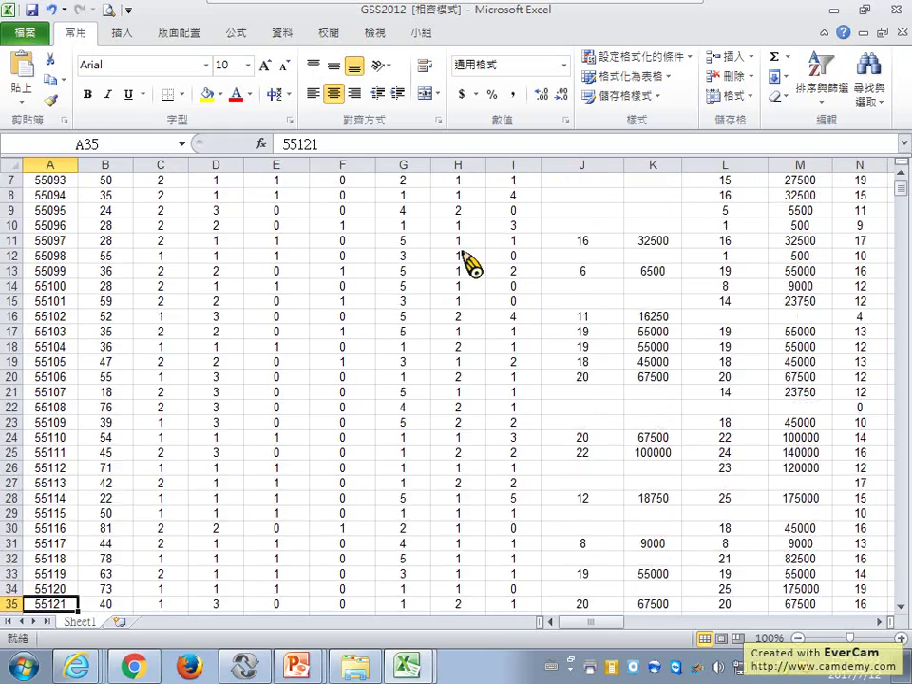
{"action": "key", "text": "Down"}
{"action": "key", "text": "Down"}
{"action": "key", "text": "Down"}
{"action": "key", "text": "Down"}
{"action": "key", "text": "Down"}
{"action": "key", "text": "Down"}
{"action": "key", "text": "Down"}
{"action": "key", "text": "Down"}
{"action": "key", "text": "Down"}
{"action": "key", "text": "Down"}
{"action": "key", "text": "Down"}
{"action": "key", "text": "Down"}
{"action": "key", "text": "Down"}
{"action": "key", "text": "Down"}
{"action": "key", "text": "Down"}
{"action": "key", "text": "Down"}
{"action": "key", "text": "Down"}
{"action": "key", "text": "Down"}
{"action": "key", "text": "Down"}
{"action": "key", "text": "Down"}
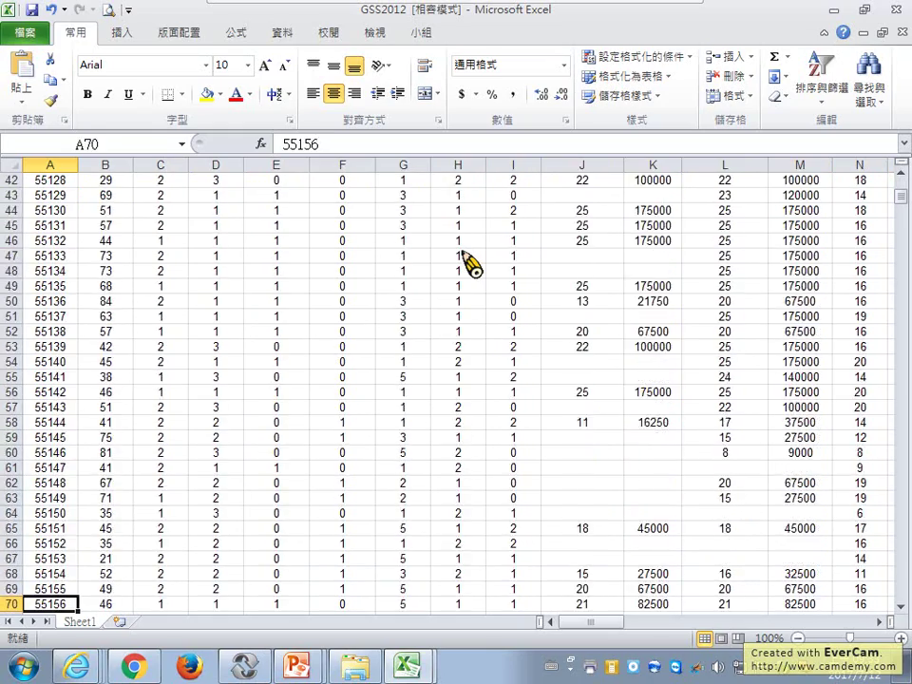
- Look through the AGE column from the lower respondent records back up to its header
{"action": "key", "text": "Right"}
{"action": "key", "text": "Up"}
{"action": "key", "text": "Up"}
{"action": "key", "text": "Up"}
{"action": "key", "text": "Up"}
{"action": "key", "text": "Up"}
{"action": "key", "text": "Up"}
{"action": "key", "text": "Up"}
{"action": "key", "text": "Up"}
{"action": "key", "text": "Up"}
{"action": "key", "text": "Up"}
{"action": "key", "text": "Up"}
{"action": "key", "text": "Up"}
{"action": "key", "text": "Up"}
{"action": "key", "text": "Up"}
{"action": "key", "text": "Up"}
{"action": "key", "text": "Up"}
{"action": "key", "text": "Up"}
{"action": "key", "text": "Up"}
{"action": "key", "text": "Up"}
{"action": "key", "text": "Up"}
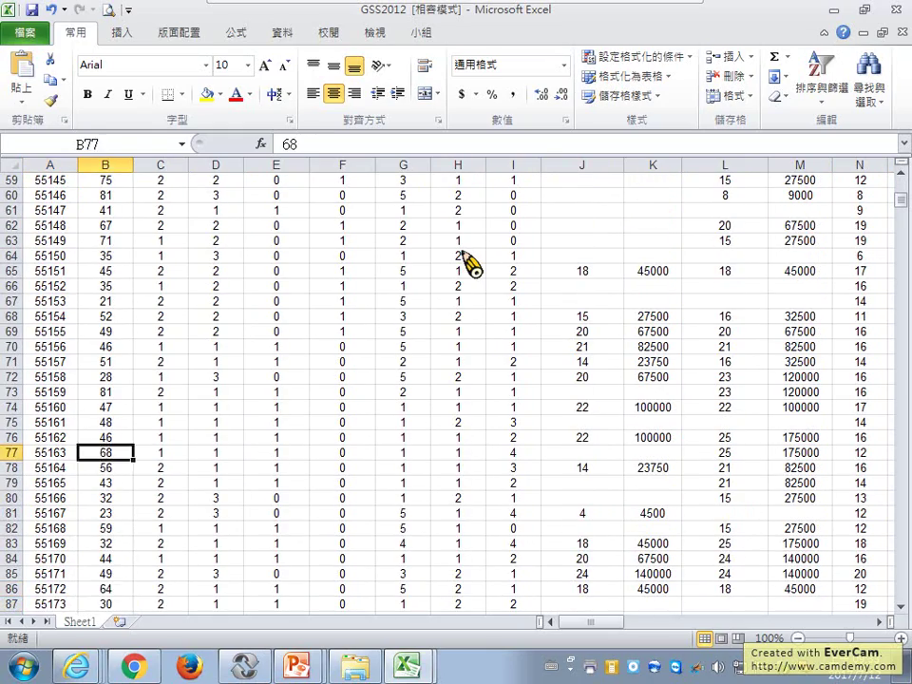
{"action": "key", "text": "Up"}
{"action": "key", "text": "Up"}
{"action": "key", "text": "Up"}
{"action": "key", "text": "Up"}
{"action": "key", "text": "Up"}
{"action": "key", "text": "Up"}
{"action": "key", "text": "Up"}
{"action": "key", "text": "Up"}
{"action": "key", "text": "Up"}
{"action": "key", "text": "Up"}
{"action": "key", "text": "Up"}
{"action": "key", "text": "Up"}
{"action": "key", "text": "Up"}
{"action": "key", "text": "Up"}
{"action": "key", "text": "Up"}
{"action": "key", "text": "Up"}
{"action": "key", "text": "Up"}
{"action": "key", "text": "Up"}
{"action": "key", "text": "Up"}
{"action": "key", "text": "Up"}
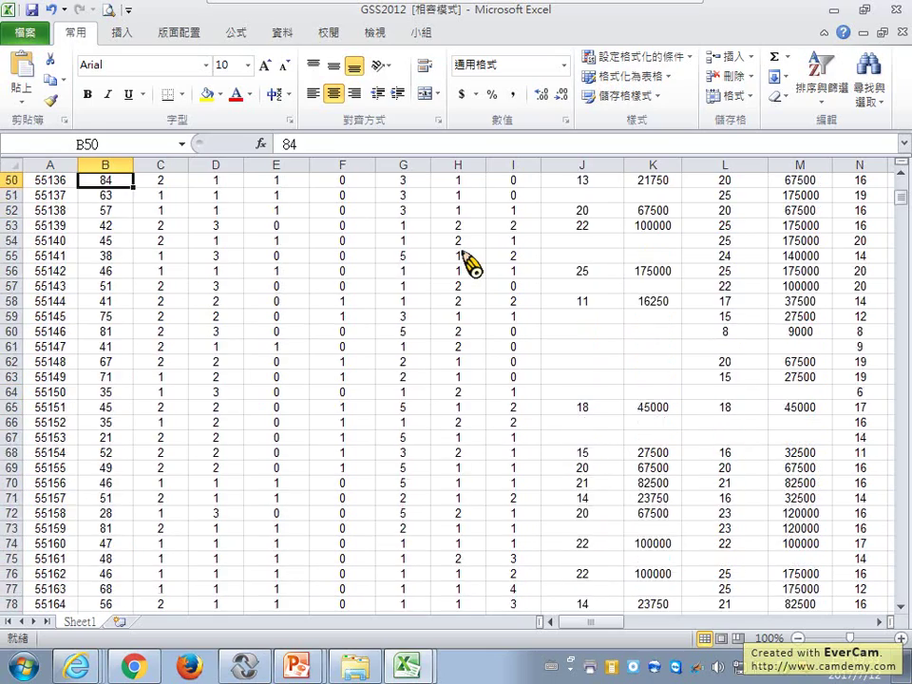
{"action": "key", "text": "Up"}
{"action": "key", "text": "Up"}
{"action": "key", "text": "Up"}
{"action": "key", "text": "Up"}
{"action": "key", "text": "Up"}
{"action": "key", "text": "Up"}
{"action": "key", "text": "Up"}
{"action": "key", "text": "Up"}
{"action": "key", "text": "Up"}
{"action": "key", "text": "Up"}
{"action": "key", "text": "Up"}
{"action": "key", "text": "Up"}
{"action": "key", "text": "Up"}
{"action": "key", "text": "Up"}
{"action": "key", "text": "Up"}
{"action": "key", "text": "Up"}
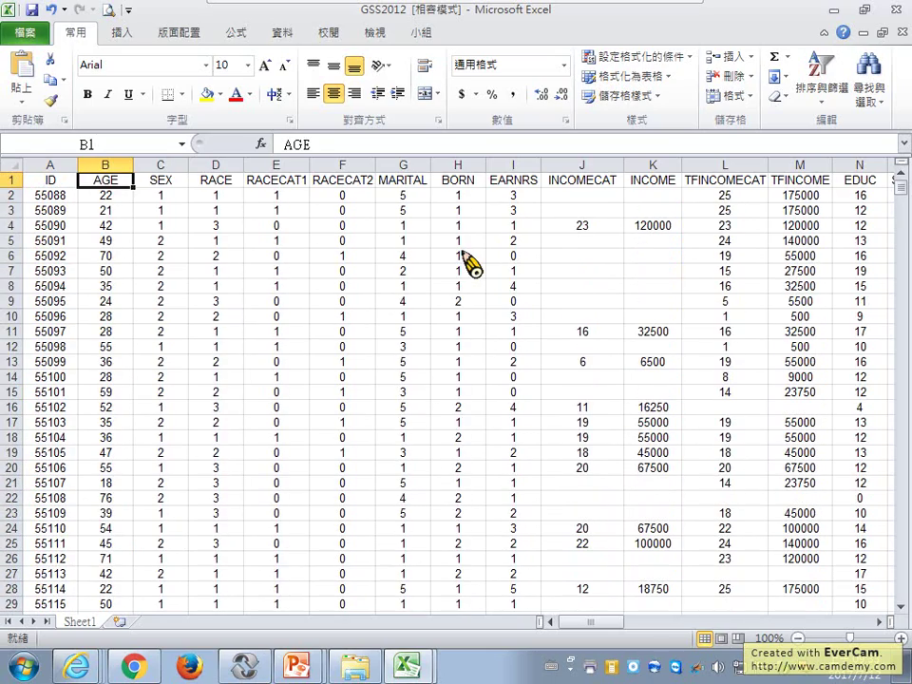
- Examine the survey variables one by one from AGE through SEX, RACE, MARITAL, BORN and EARNRS to INCOME
{"action": "key", "text": "Down"}
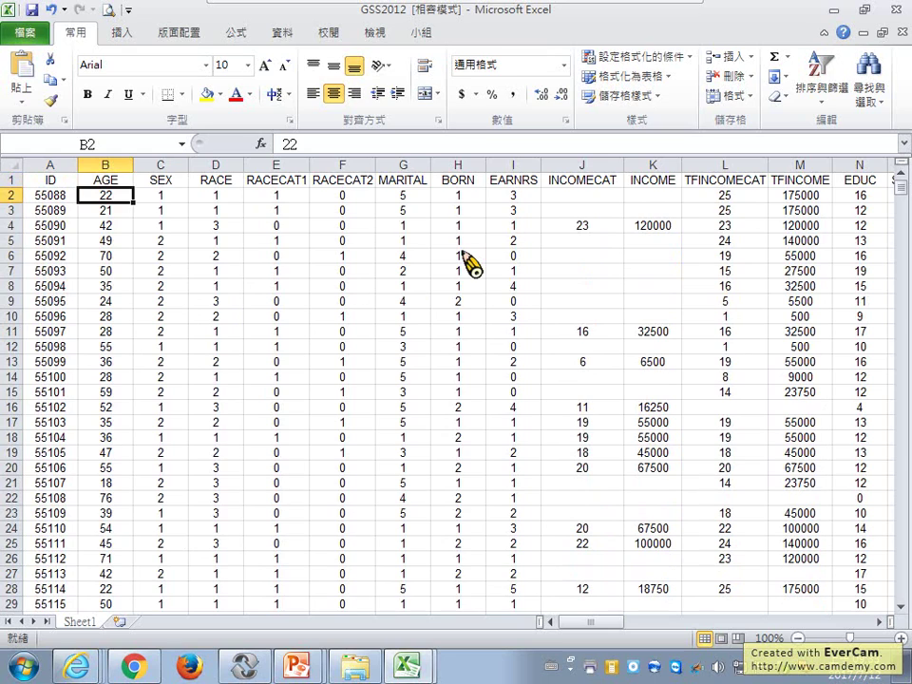
{"action": "key", "text": "Right"}
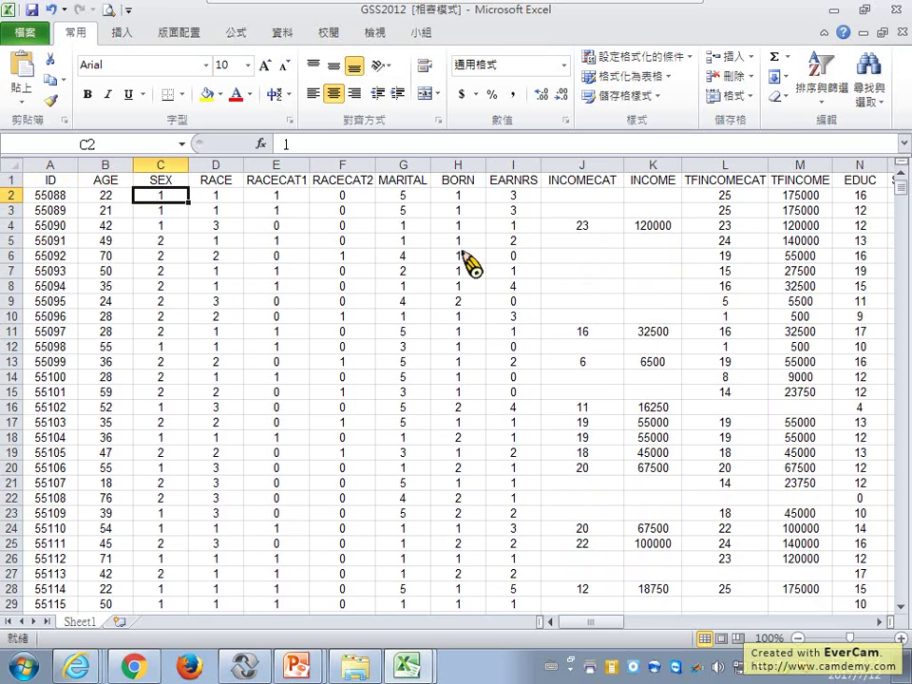
{"action": "key", "text": "Right"}
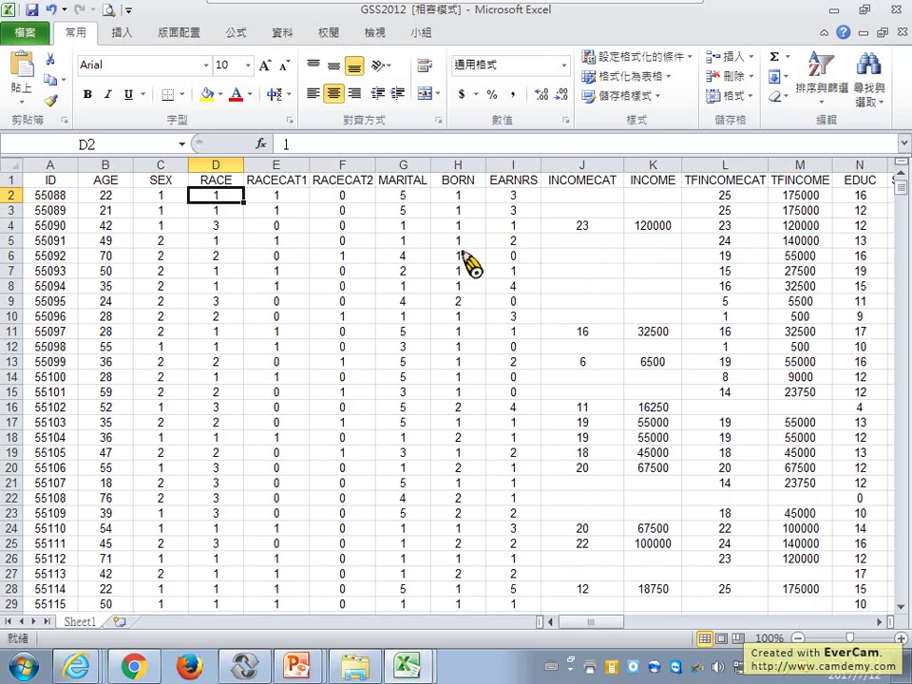
{"action": "key", "text": "Up"}
{"action": "key", "text": "Right"}
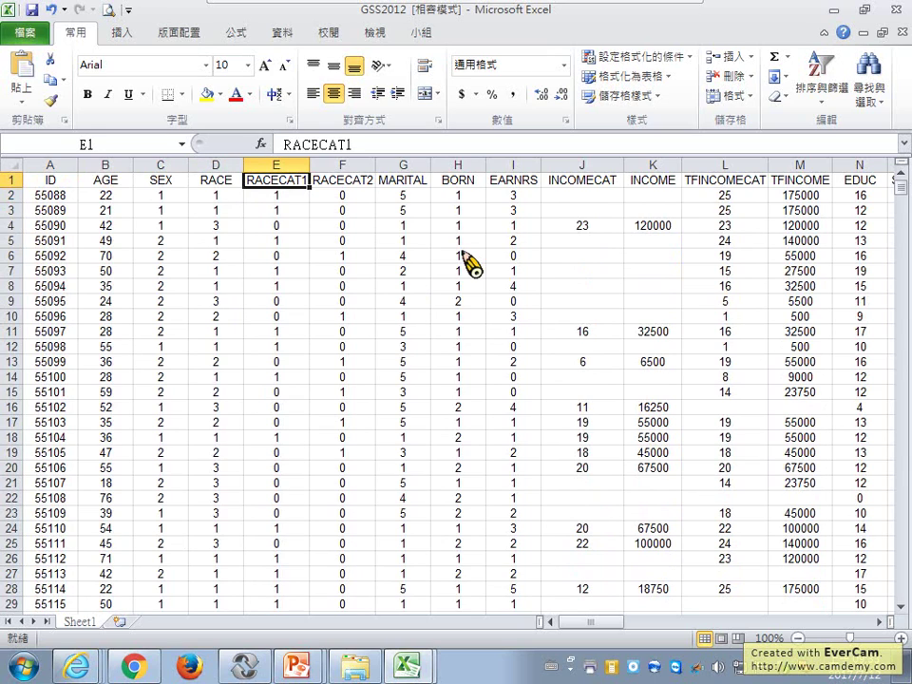
{"action": "key", "text": "Right"}
{"action": "key", "text": "Right"}
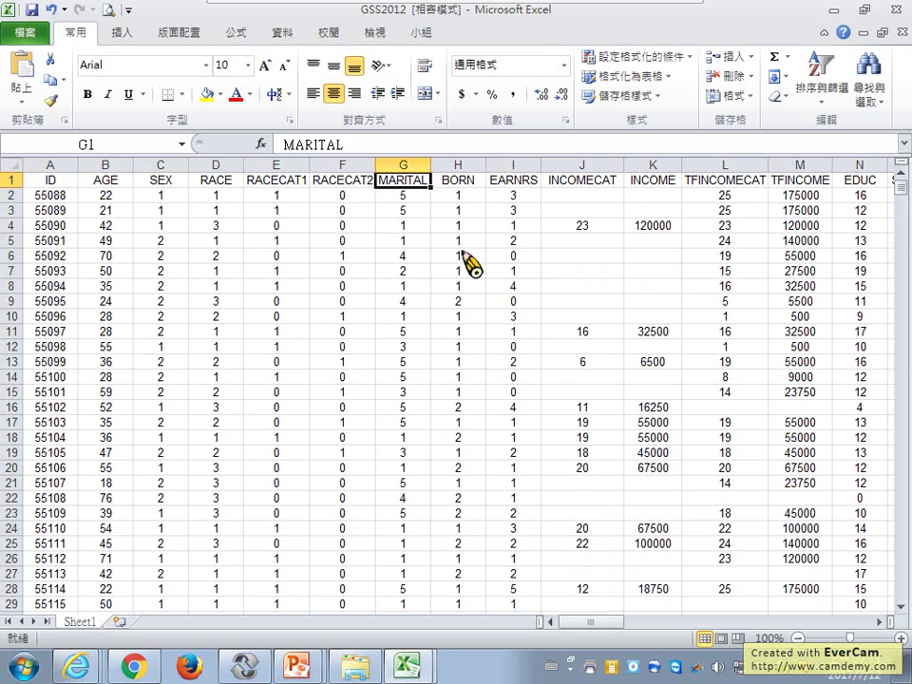
{"action": "key", "text": "Right"}
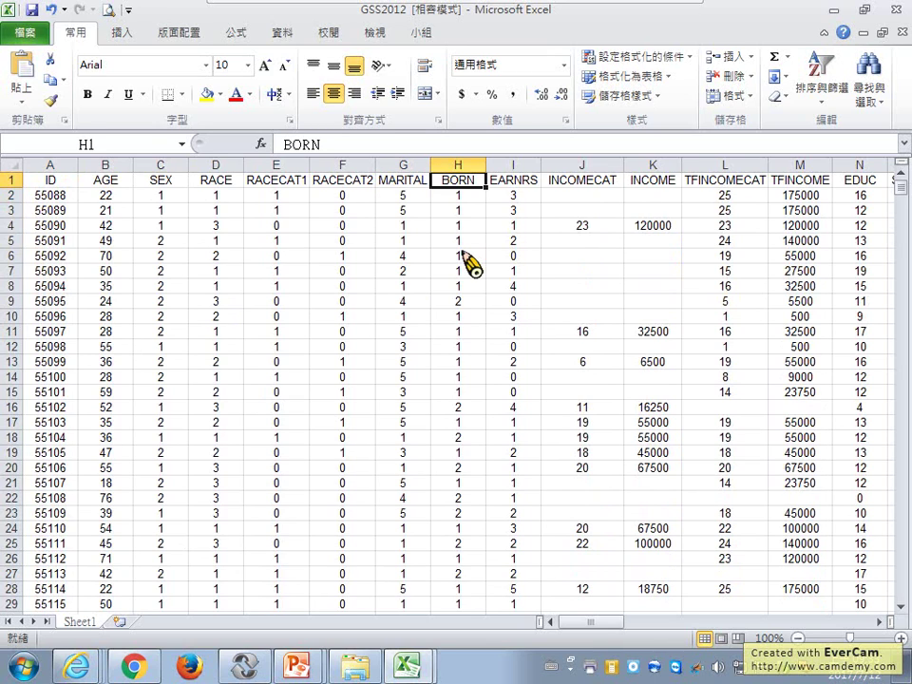
{"action": "key", "text": "Right"}
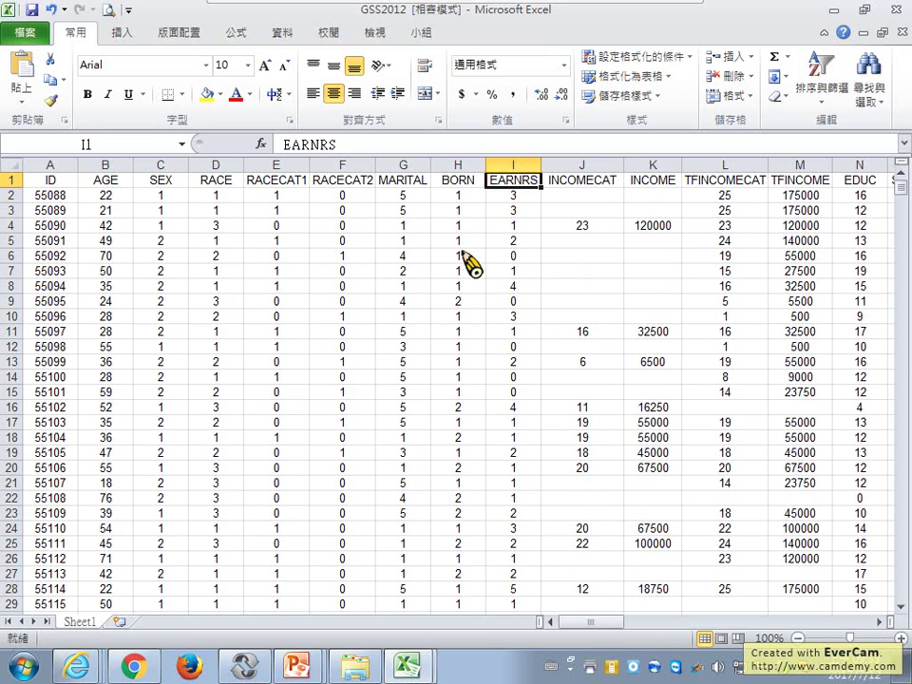
{"action": "key", "text": "Right"}
{"action": "key", "text": "Right"}
{"action": "key", "text": "Right"}
{"action": "key", "text": "Left"}
{"action": "key", "text": "Down"}
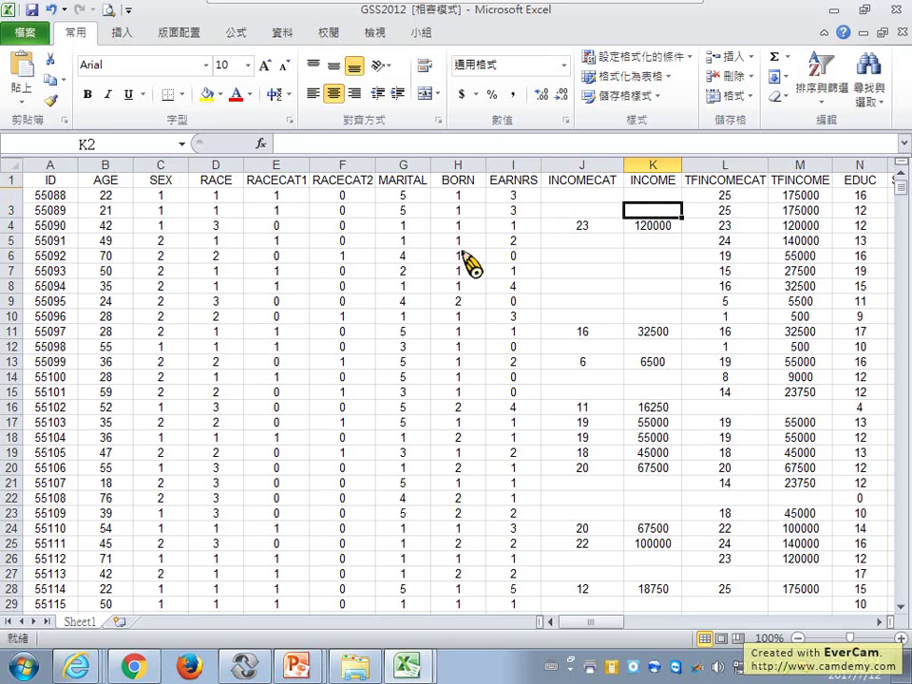
- Examine the variable headers beyond INCOME and return to the ID header in cell A1
{"action": "key", "text": "Up"}
{"action": "key", "text": "Right"}
{"action": "key", "text": "Right"}
{"action": "key", "text": "Right"}
{"action": "key", "text": "Right"}
{"action": "key", "text": "Right"}
{"action": "key", "text": "Right"}
{"action": "key", "text": "Right"}
{"action": "key", "text": "Right"}
{"action": "key", "text": "Left"}
{"action": "key", "text": "Left"}
{"action": "key", "text": "Left"}
{"action": "key", "text": "Left"}
{"action": "key", "text": "Left"}
{"action": "key", "text": "Left"}
{"action": "key", "text": "Left"}
{"action": "key", "text": "Left"}
{"action": "key", "text": "Left"}
{"action": "key", "text": "Left"}
{"action": "key", "text": "Left"}
{"action": "key", "text": "Left"}
{"action": "key", "text": "Left"}
{"action": "key", "text": "Left"}
{"action": "key", "text": "Left"}
{"action": "key", "text": "Left"}
{"action": "key", "text": "Left"}
{"action": "key", "text": "Left"}
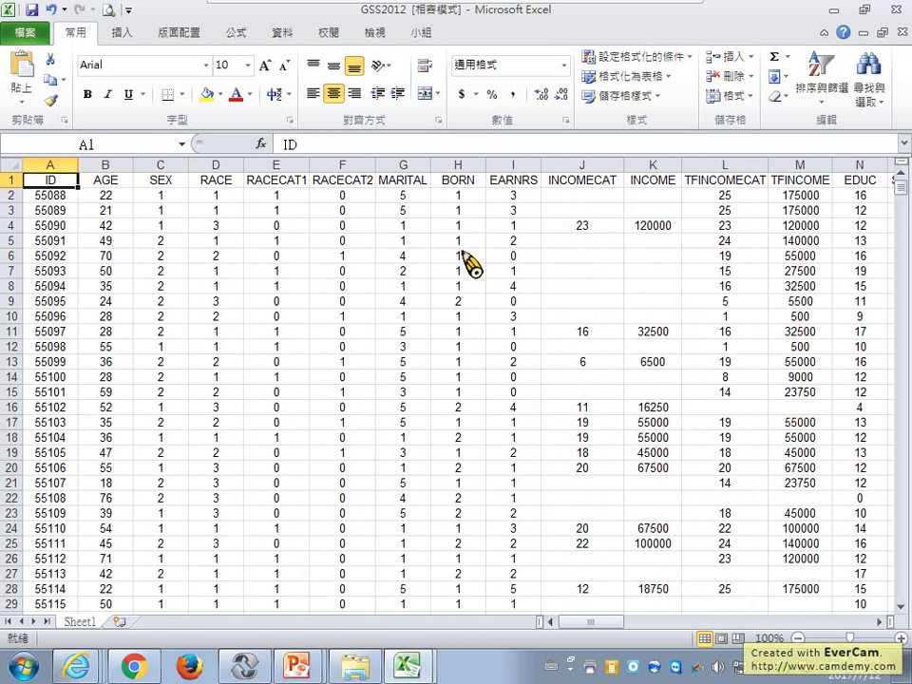
- Switch to PowerPoint and present from the current Example 2.1 work status slide with the pen pointer enabled
{"action": "left_click", "coordinate": [834, 11]}
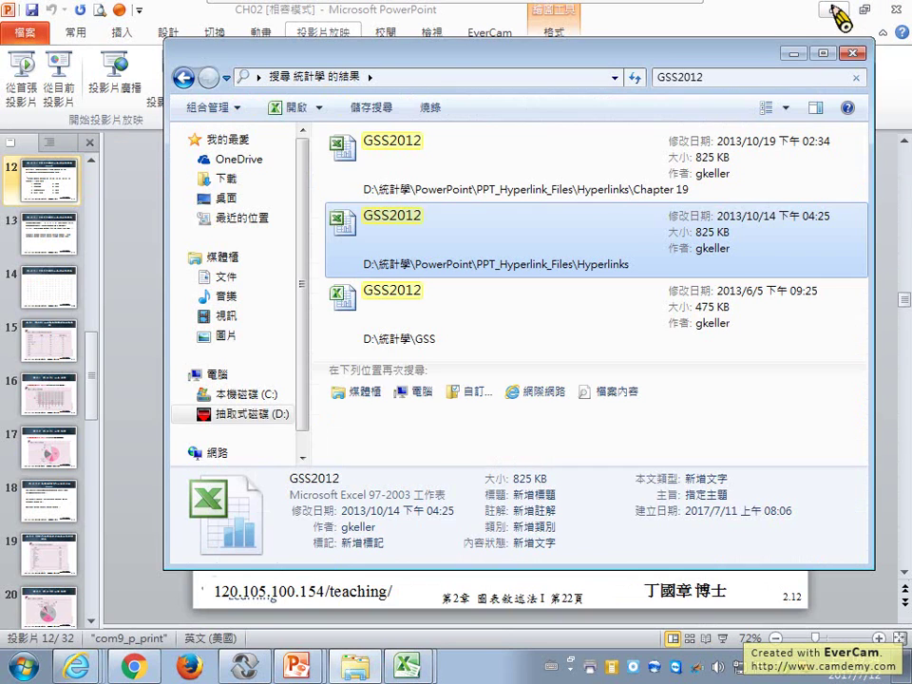
{"action": "left_click", "coordinate": [296, 668]}
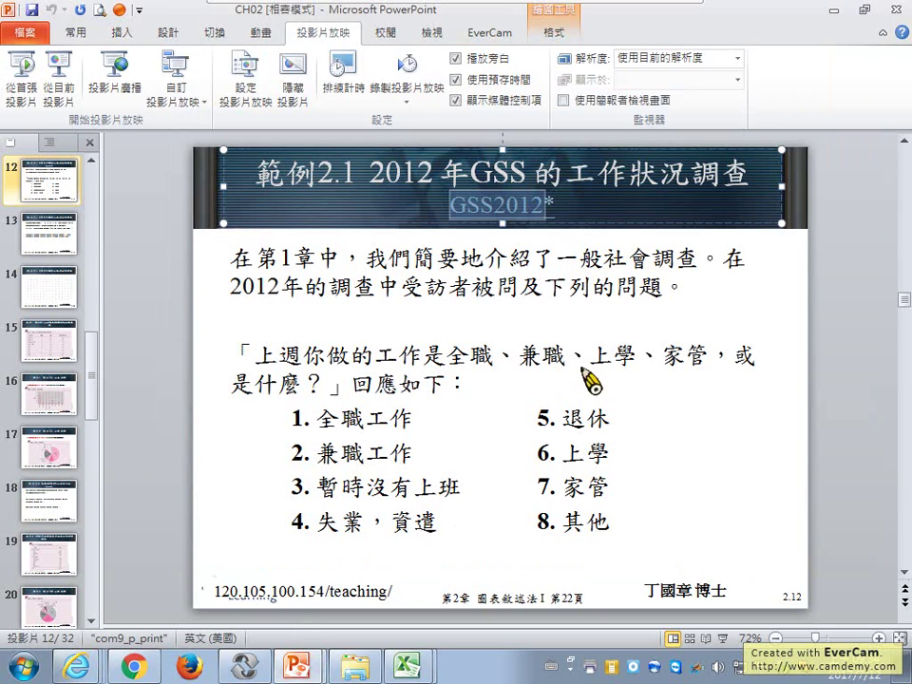
{"action": "left_click", "coordinate": [61, 86]}
{"action": "key", "text": "ctrl+p"}
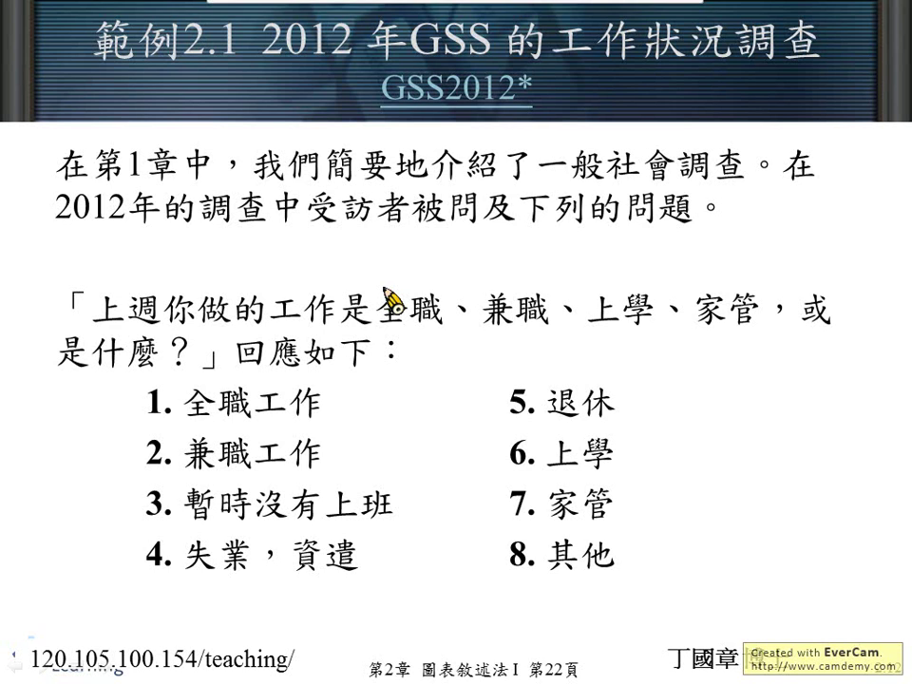
- Advance to the slide describing the WRKSTAT variable, view the GSS2012 workbook in Excel, and return to the slide
{"action": "key", "text": "Right"}
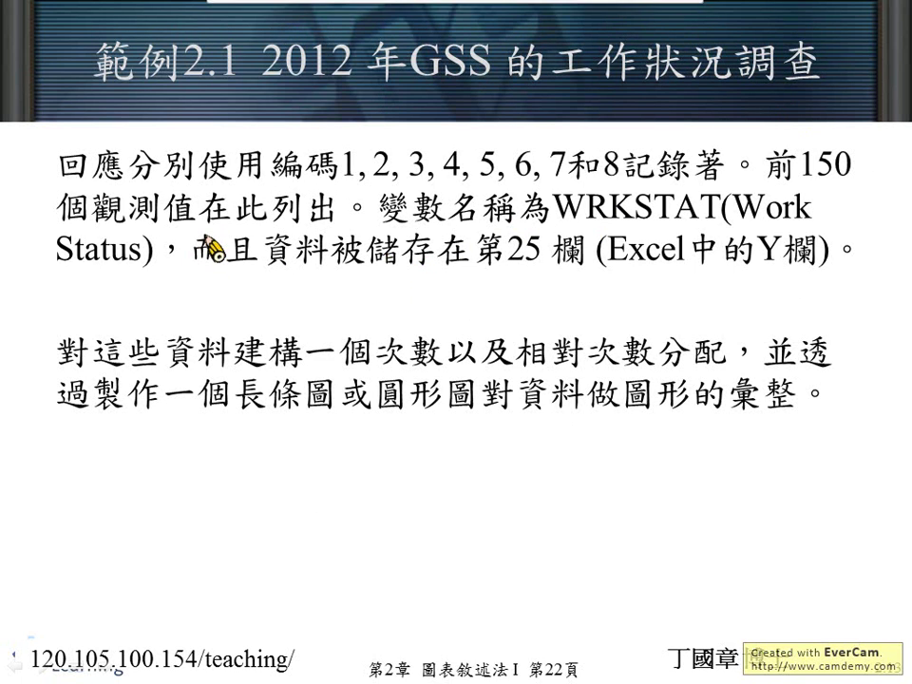
{"action": "key", "text": "super"}
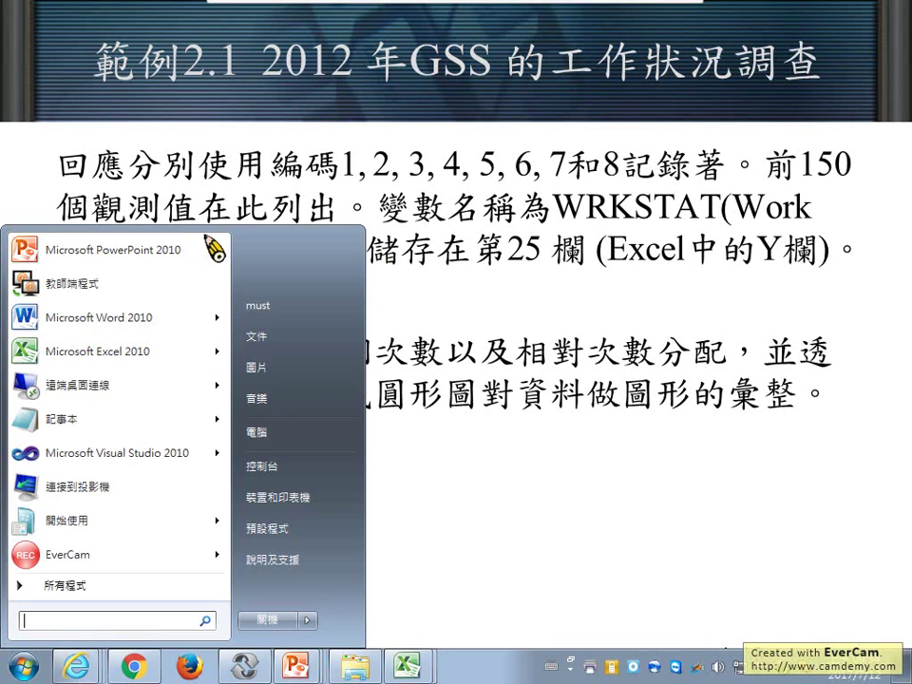
{"action": "left_click", "coordinate": [411, 665]}
{"action": "left_click", "coordinate": [416, 651]}
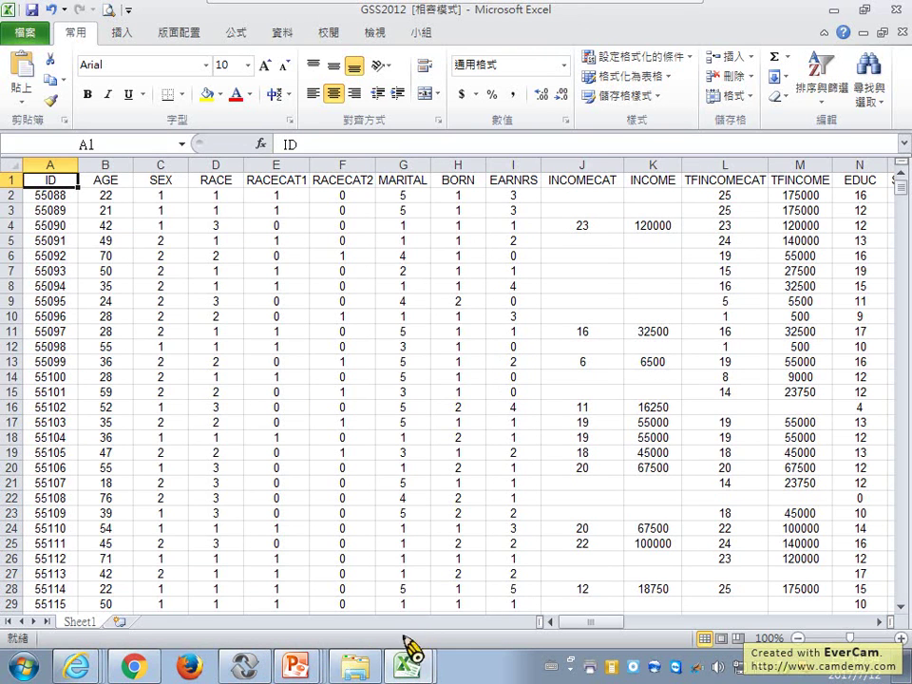
{"action": "left_click", "coordinate": [841, 9]}
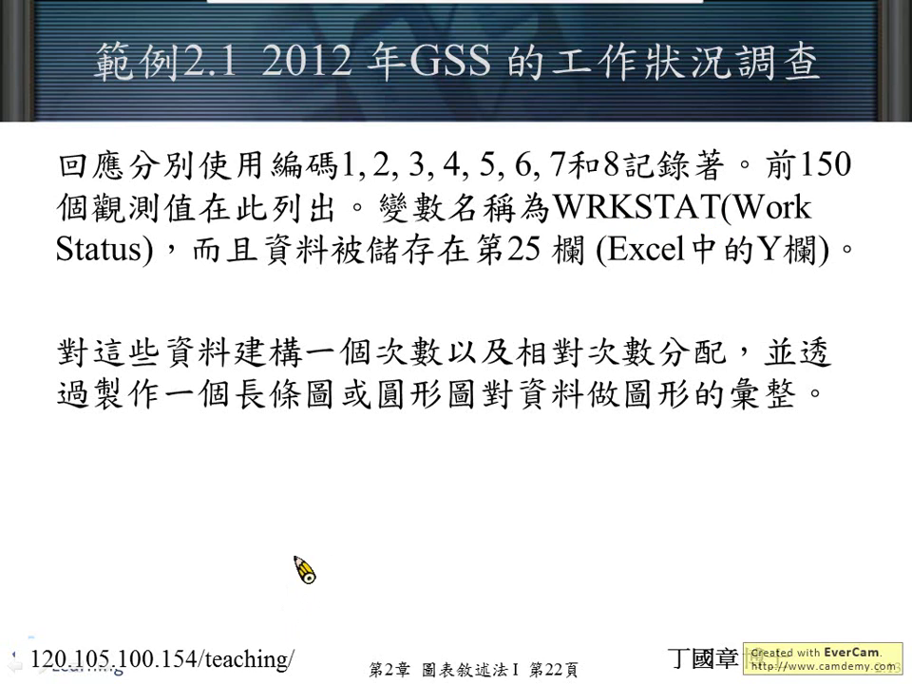
- Switch to the GSS2012 workbook in Excel and locate the WRKSTAT variable header in column Y
{"action": "key", "text": "super"}
{"action": "left_click", "coordinate": [403, 667]}
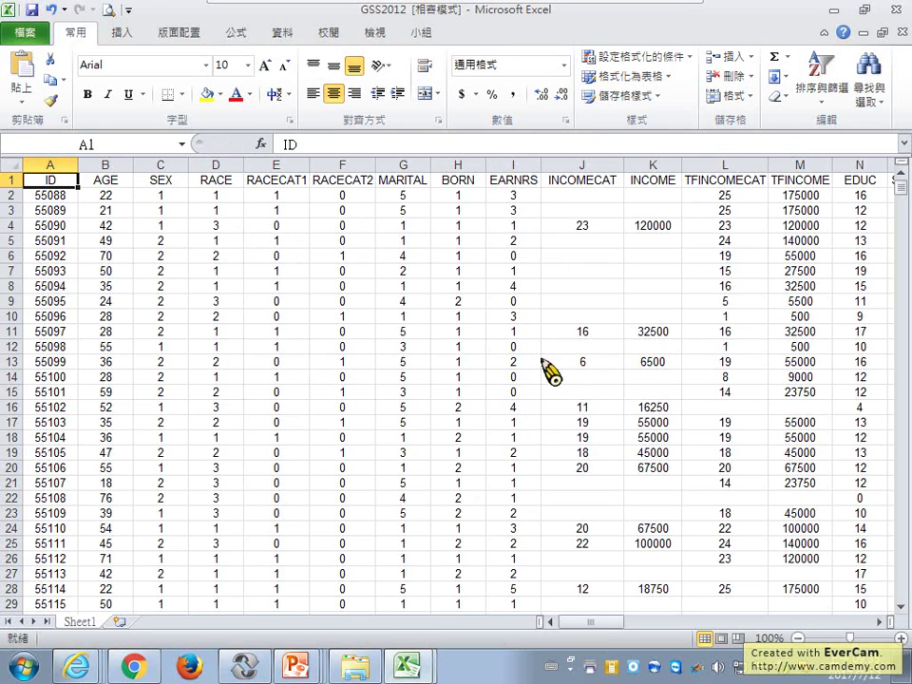
{"action": "left_click", "coordinate": [603, 186]}
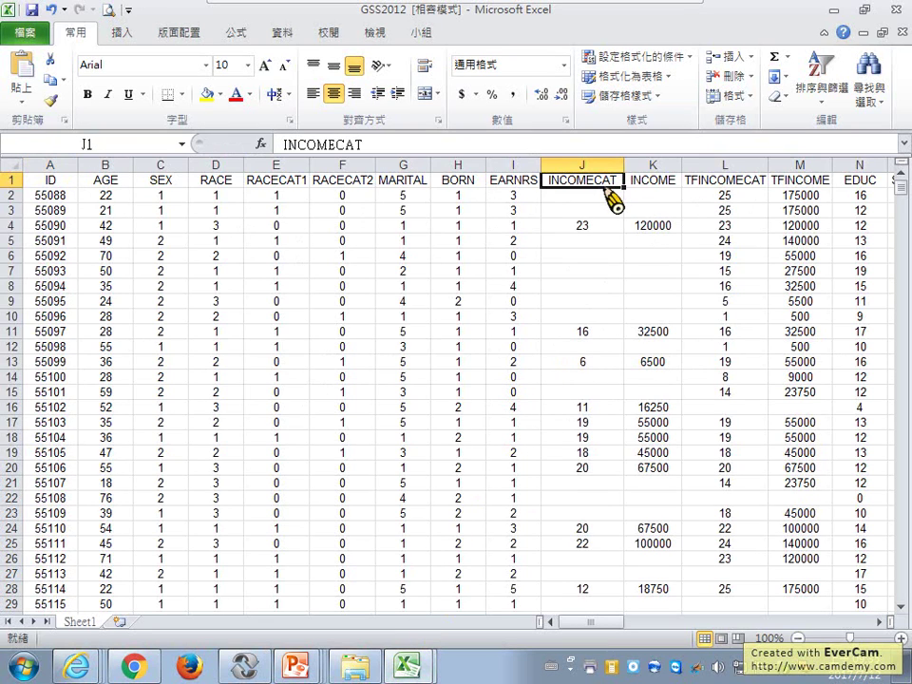
{"action": "key", "text": "Right"}
{"action": "key", "text": "Right"}
{"action": "key", "text": "Right"}
{"action": "key", "text": "Right"}
{"action": "key", "text": "Right"}
{"action": "key", "text": "Right"}
{"action": "key", "text": "Right"}
{"action": "key", "text": "Right"}
{"action": "key", "text": "Right"}
{"action": "key", "text": "Right"}
{"action": "key", "text": "Right"}
{"action": "key", "text": "Right"}
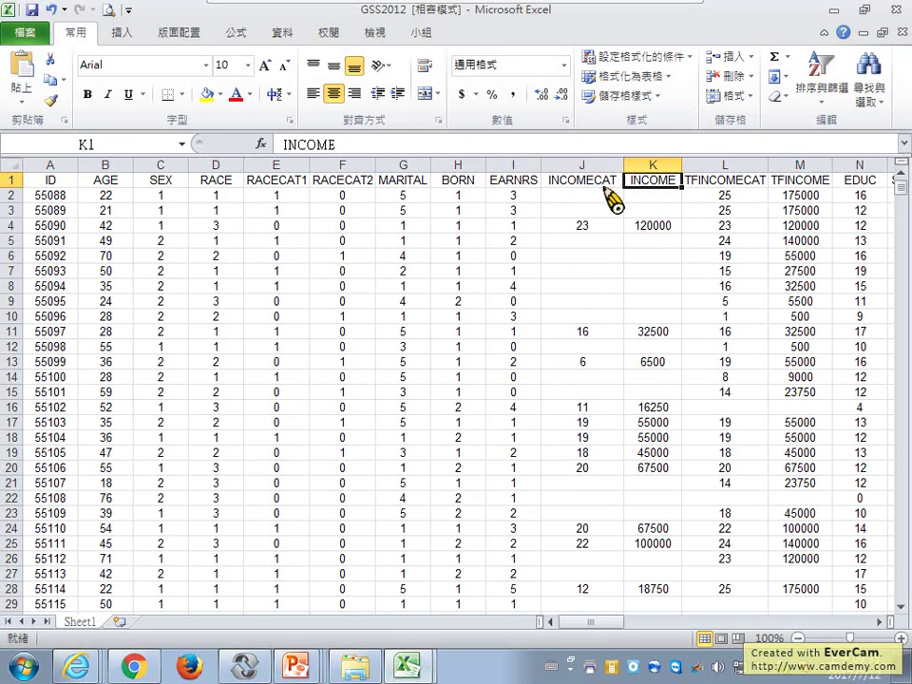
{"action": "key", "text": "Right"}
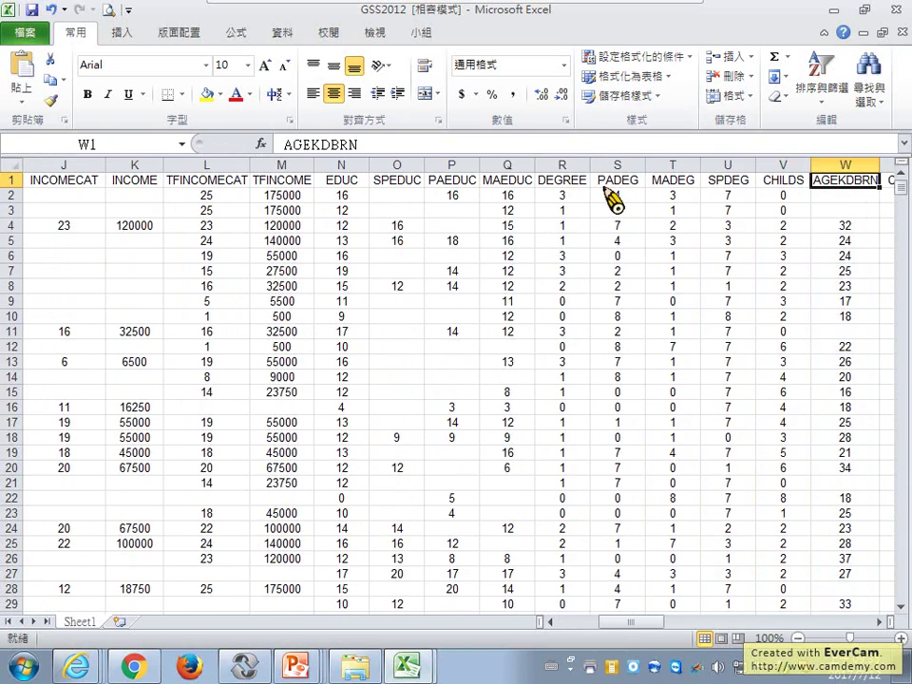
{"action": "key", "text": "Right"}
{"action": "key", "text": "Right"}
{"action": "key", "text": "Right"}
{"action": "key", "text": "Right"}
{"action": "key", "text": "Left"}
{"action": "key", "text": "Left"}
{"action": "key", "text": "Left"}
{"action": "key", "text": "Left"}
{"action": "key", "text": "Right"}
{"action": "key", "text": "Right"}
{"action": "key", "text": "Right"}
{"action": "key", "text": "Right"}
{"action": "key", "text": "Right"}
{"action": "key", "text": "Right"}
{"action": "key", "text": "Right"}
{"action": "key", "text": "Left"}
{"action": "key", "text": "Left"}
{"action": "key", "text": "Left"}
{"action": "key", "text": "Left"}
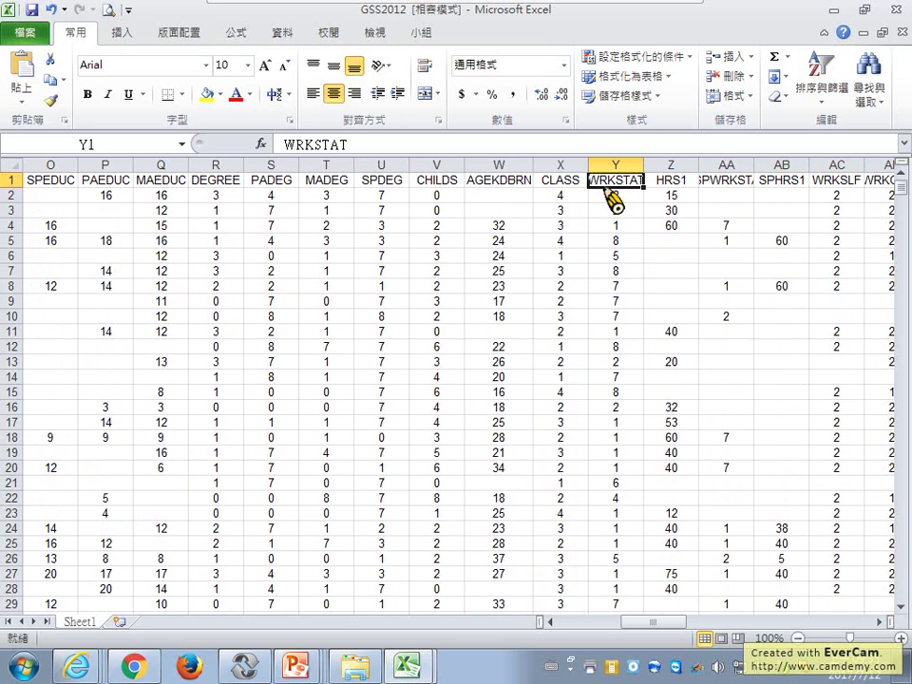
- Examine the variable headers on both sides of WRKSTAT and return to the ID header in cell A1
{"action": "key", "text": "Left"}
{"action": "key", "text": "Left"}
{"action": "key", "text": "Left"}
{"action": "key", "text": "Left"}
{"action": "key", "text": "Left"}
{"action": "key", "text": "Left"}
{"action": "key", "text": "Left"}
{"action": "key", "text": "Left"}
{"action": "key", "text": "Left"}
{"action": "key", "text": "Left"}
{"action": "key", "text": "Left"}
{"action": "key", "text": "Left"}
{"action": "key", "text": "Left"}
{"action": "key", "text": "Right"}
{"action": "key", "text": "Right"}
{"action": "key", "text": "Right"}
{"action": "key", "text": "Right"}
{"action": "key", "text": "Right"}
{"action": "key", "text": "Right"}
{"action": "key", "text": "Right"}
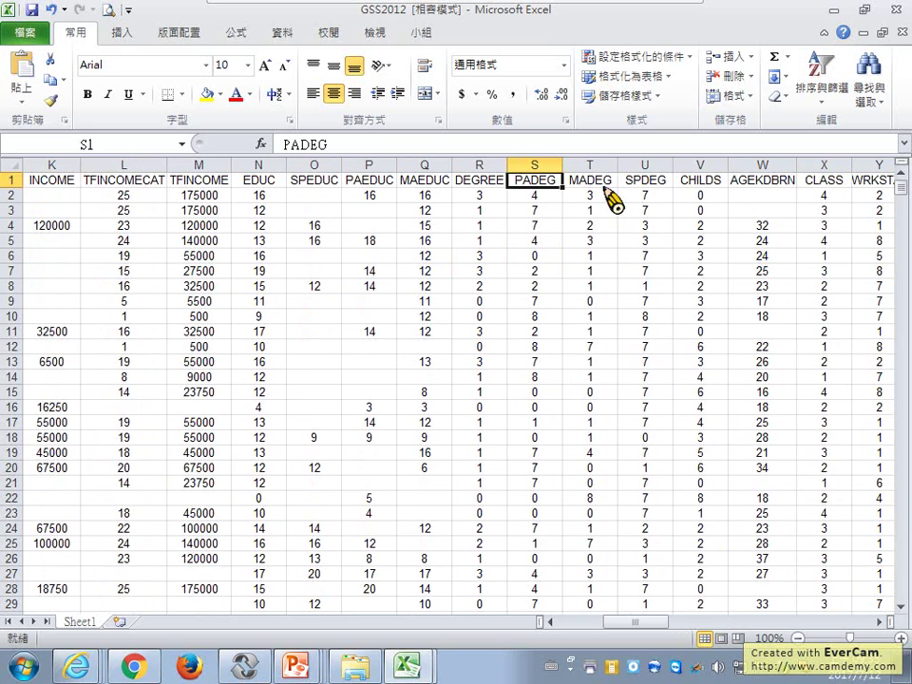
{"action": "key", "text": "Right"}
{"action": "key", "text": "Right"}
{"action": "key", "text": "Right"}
{"action": "key", "text": "Right"}
{"action": "key", "text": "Right"}
{"action": "key", "text": "Right"}
{"action": "key", "text": "Right"}
{"action": "key", "text": "Right"}
{"action": "key", "text": "Right"}
{"action": "key", "text": "Right"}
{"action": "key", "text": "Right"}
{"action": "key", "text": "Right"}
{"action": "key", "text": "Left"}
{"action": "key", "text": "Left"}
{"action": "key", "text": "Right"}
{"action": "key", "text": "Right"}
{"action": "key", "text": "Right"}
{"action": "key", "text": "Right"}
{"action": "key", "text": "Left"}
{"action": "key", "text": "Left"}
{"action": "key", "text": "Left"}
{"action": "key", "text": "Left"}
{"action": "key", "text": "Left"}
{"action": "key", "text": "Left"}
{"action": "key", "text": "Left"}
{"action": "key", "text": "Left"}
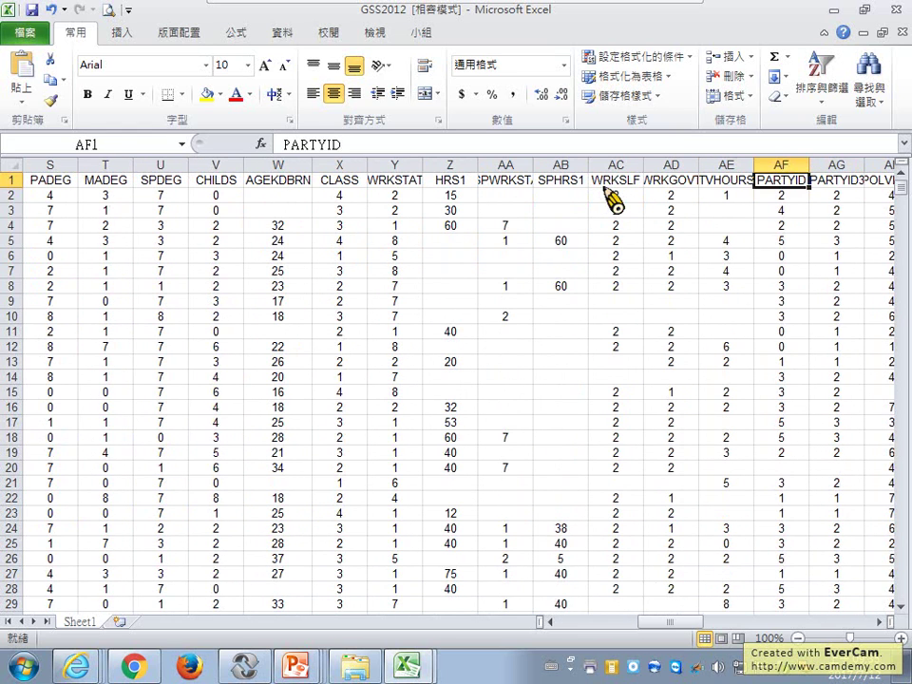
{"action": "key", "text": "Left"}
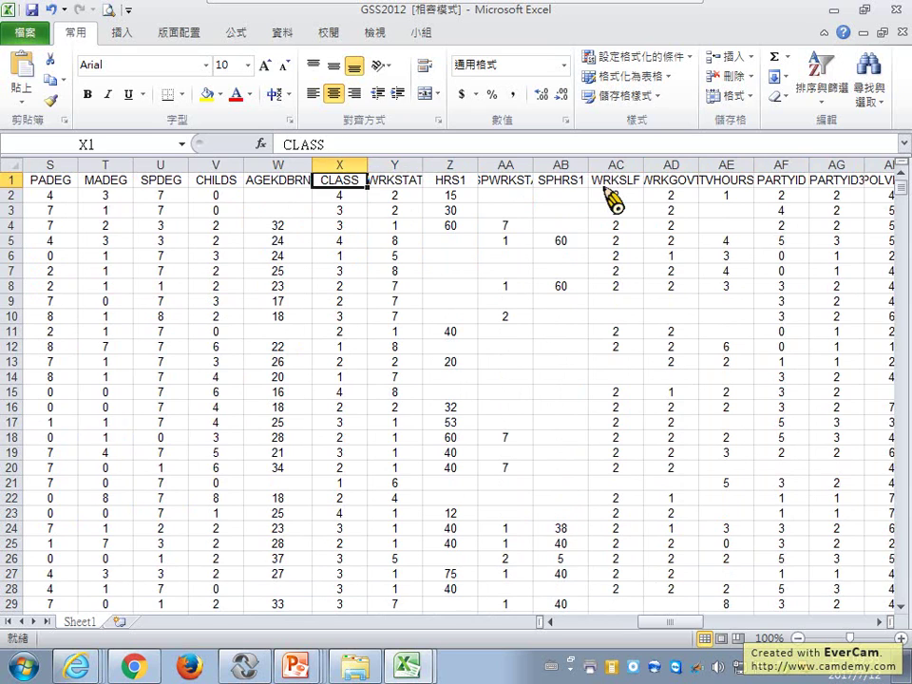
{"action": "key", "text": "Home"}
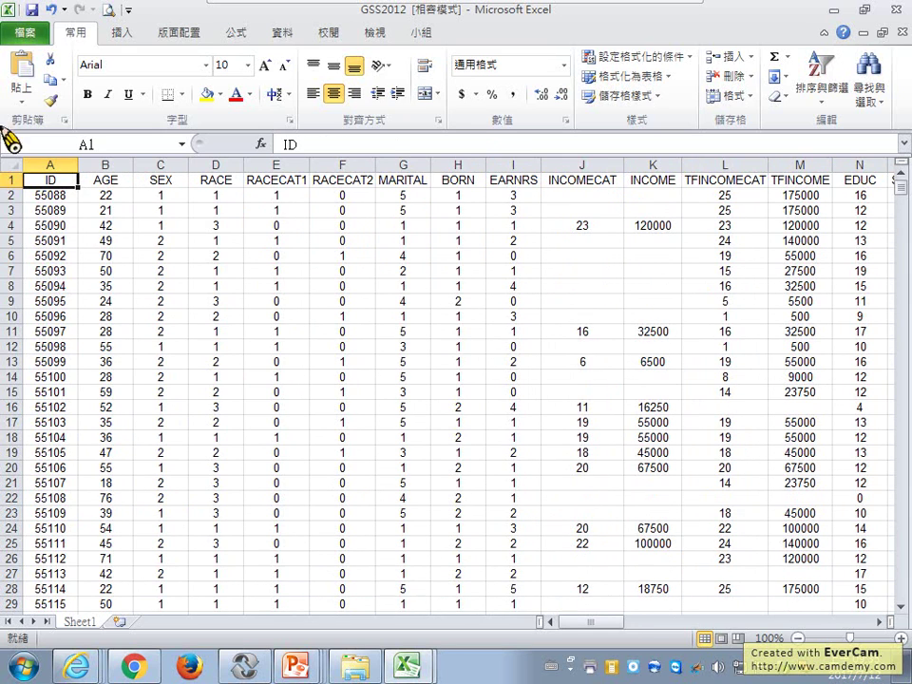
- Create a PivotTable from the GSS2012 data on a new worksheet
{"action": "left_click", "coordinate": [62, 211]}
{"action": "left_click", "coordinate": [64, 195]}
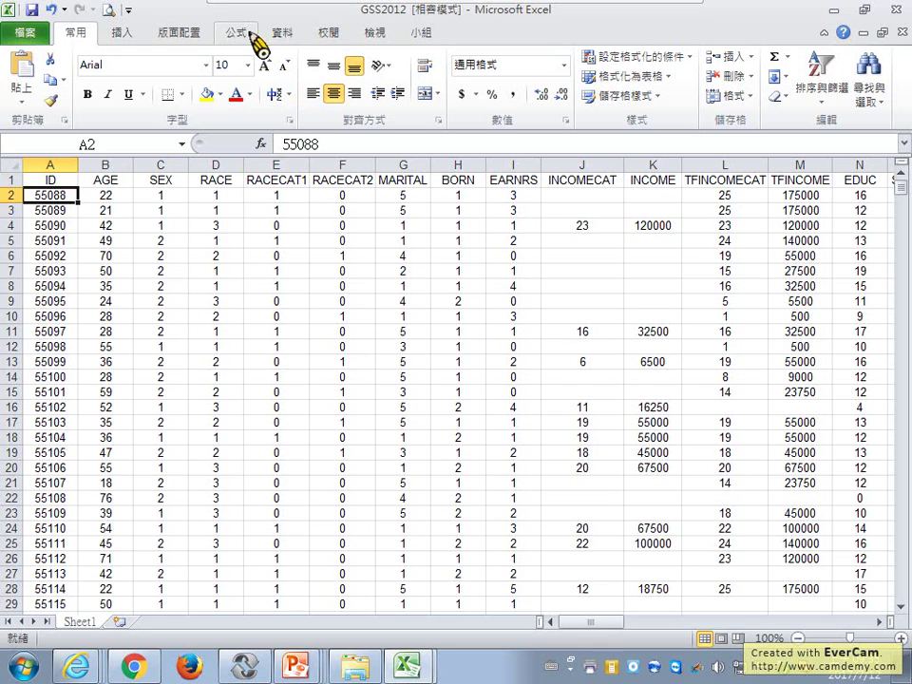
{"action": "left_click", "coordinate": [129, 34]}
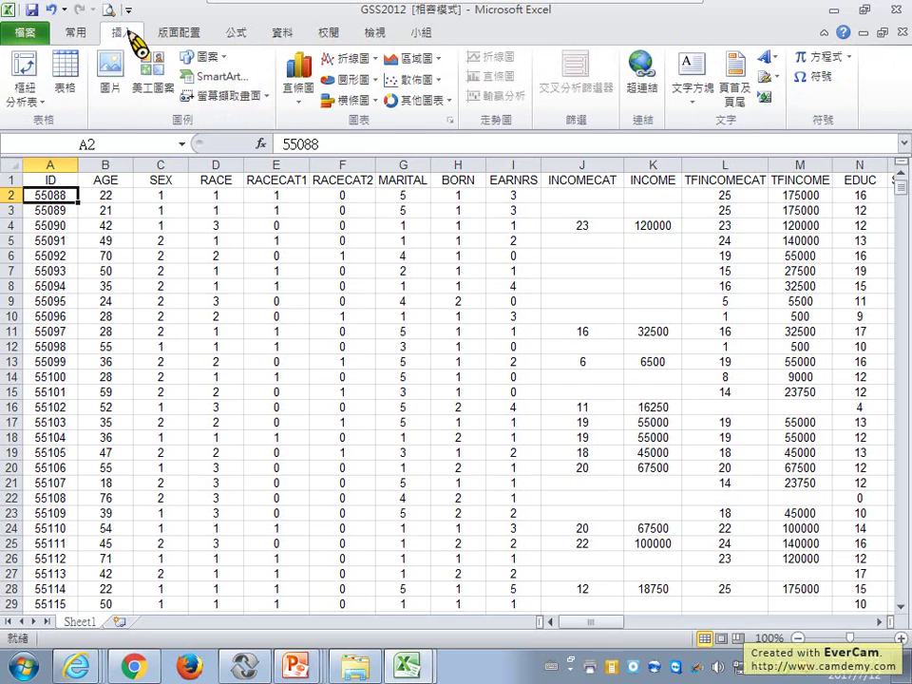
{"action": "left_click", "coordinate": [25, 68]}
{"action": "left_click", "coordinate": [521, 412]}
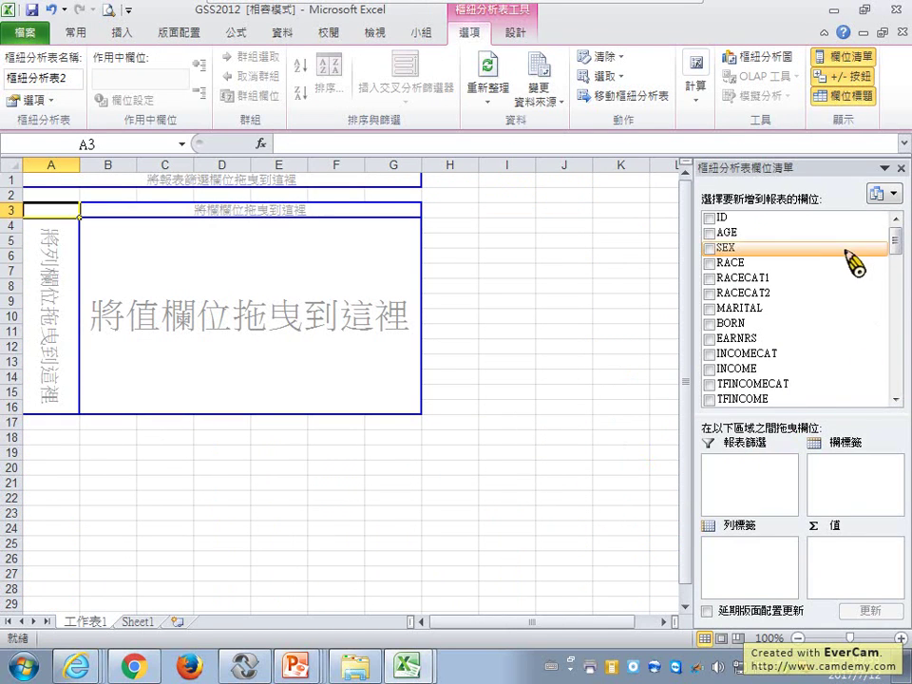
- Add the ID field to the PivotTable values and summarize it by count (項目個數)
{"action": "left_click_drag", "start_coordinate": [839, 567], "coordinate": [840, 562]}
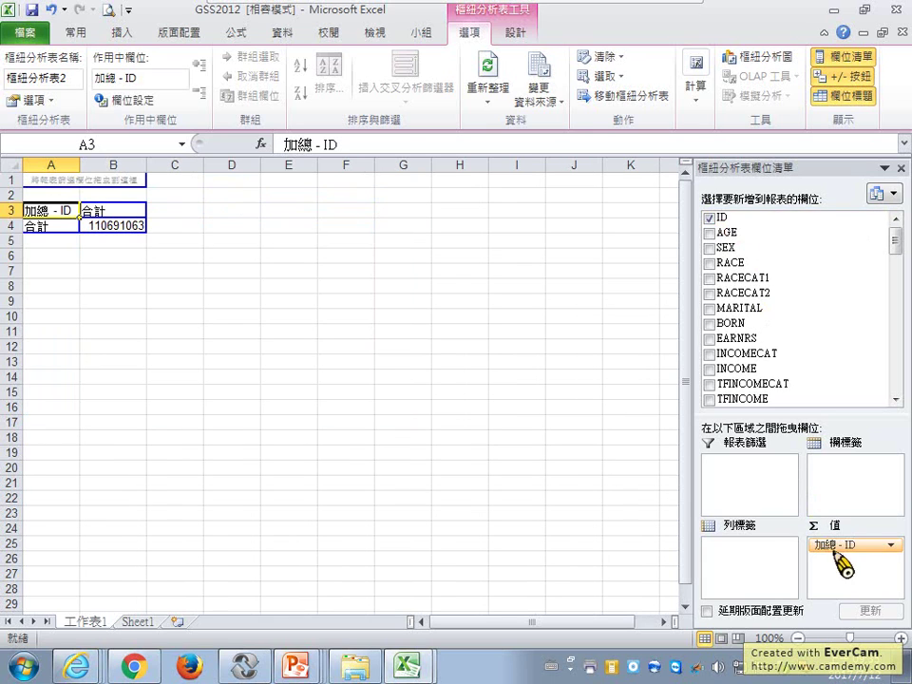
{"action": "left_click", "coordinate": [892, 548]}
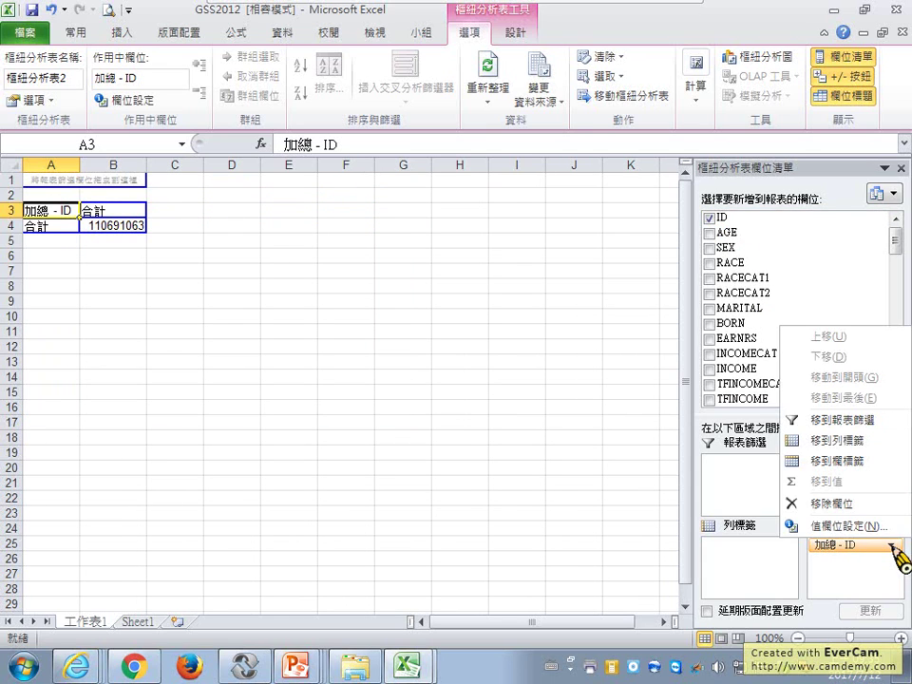
{"action": "left_click", "coordinate": [890, 535]}
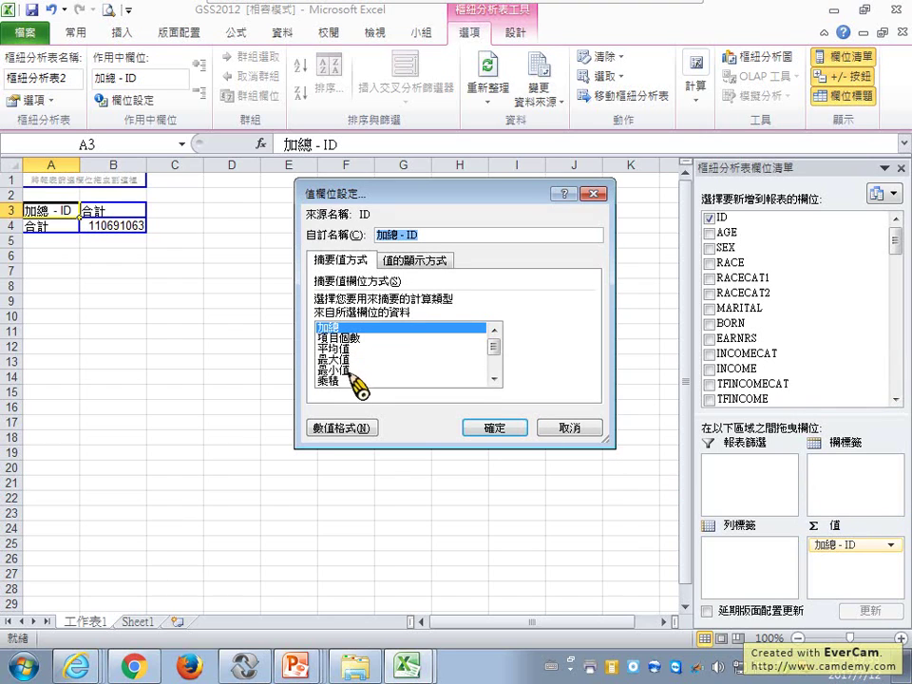
{"action": "left_click_drag", "start_coordinate": [494, 348], "coordinate": [494, 370]}
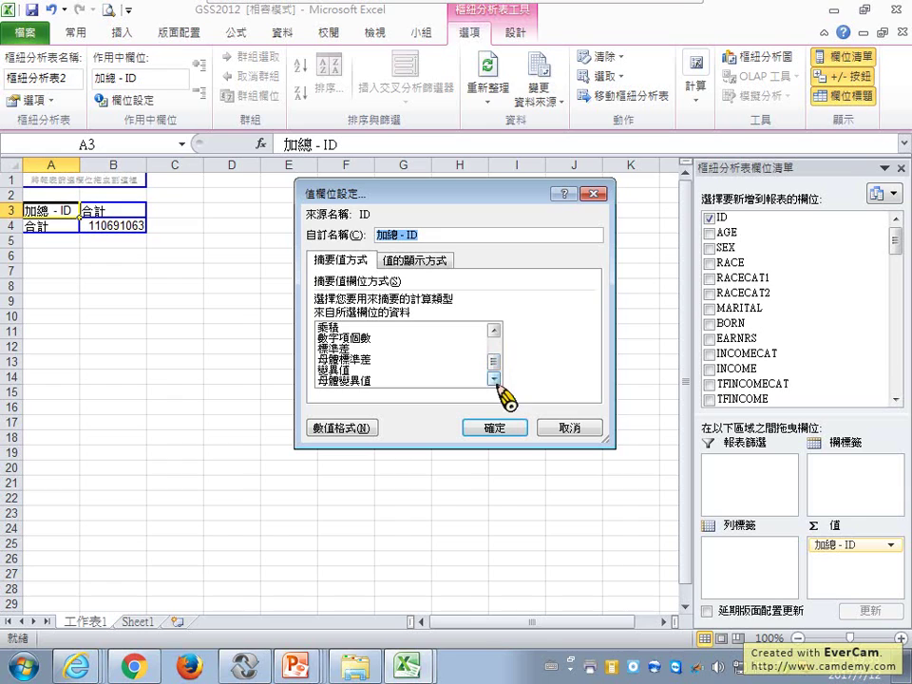
{"action": "left_click", "coordinate": [494, 330]}
{"action": "left_click", "coordinate": [494, 330]}
{"action": "left_click", "coordinate": [493, 330]}
{"action": "left_click", "coordinate": [494, 331]}
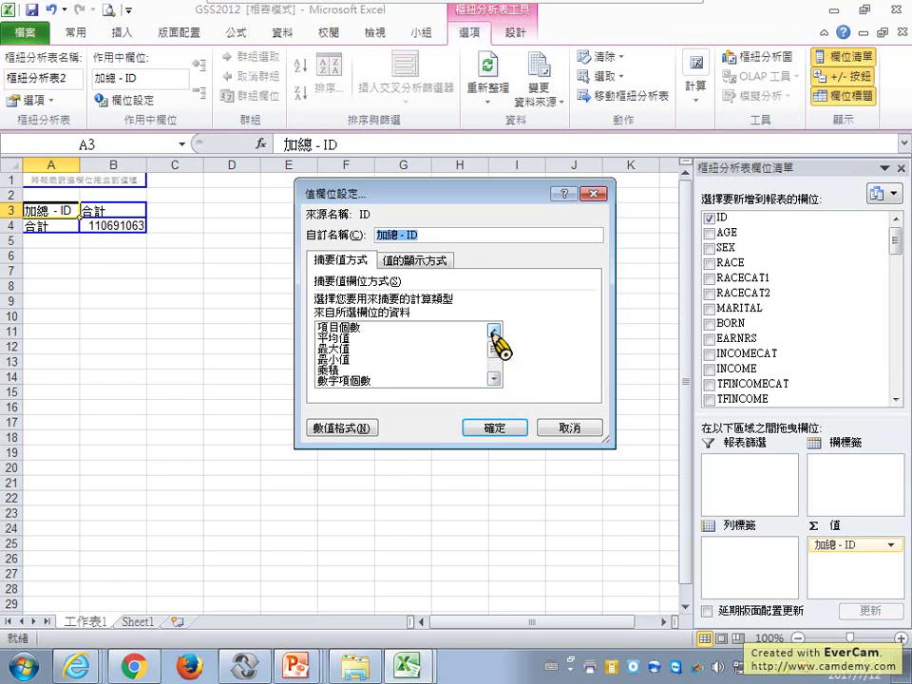
{"action": "left_click", "coordinate": [494, 330]}
{"action": "left_click", "coordinate": [351, 338]}
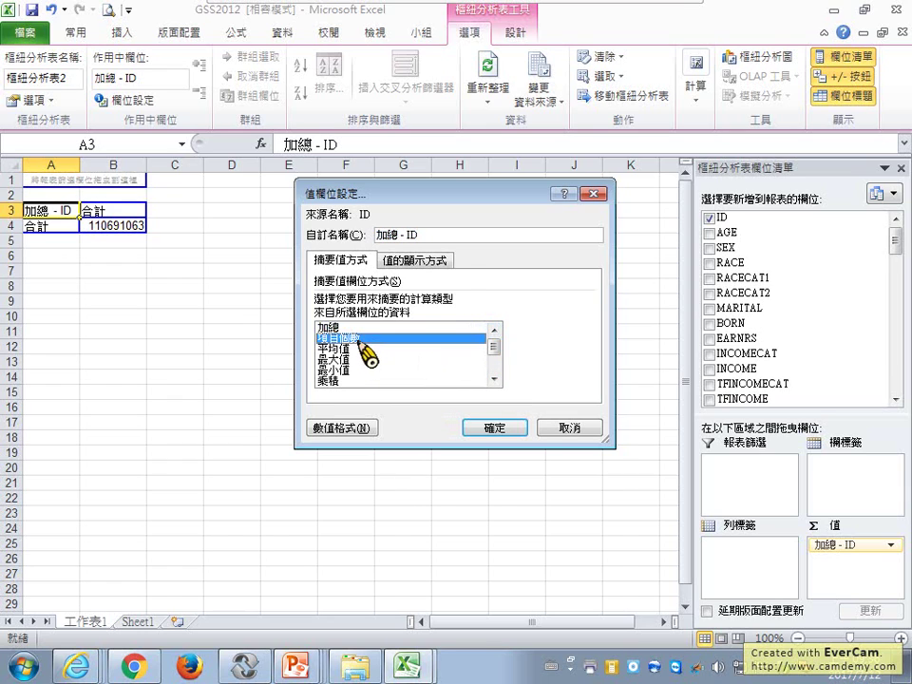
{"action": "left_click", "coordinate": [492, 427]}
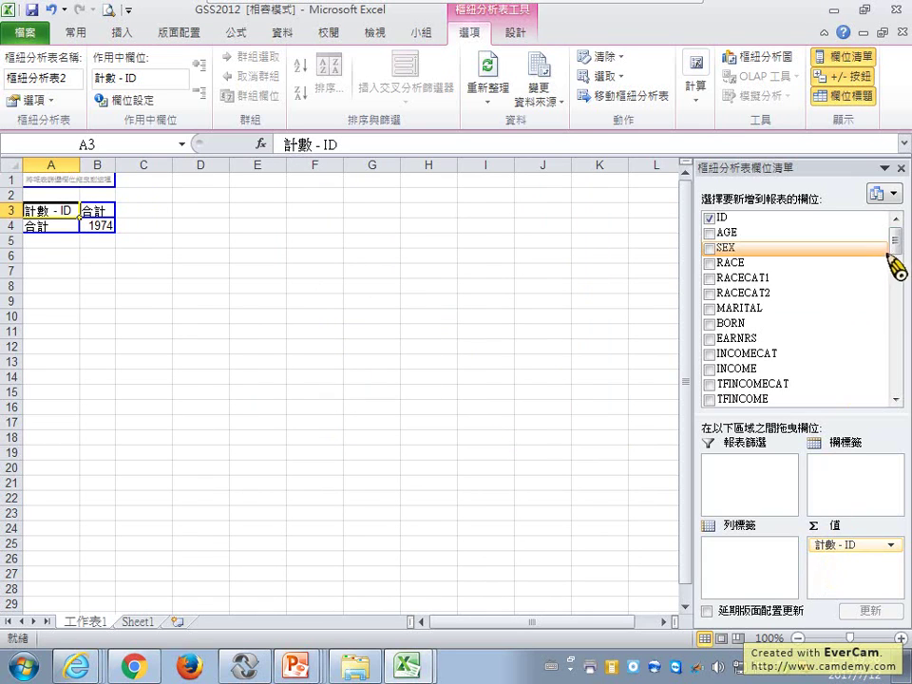
- Look for the work status field in the PivotTable field list, and highlight its variable name, WRKSTAT, on the Example 2.1 slide in PowerPoint outside the slide show
{"action": "left_click_drag", "start_coordinate": [895, 241], "coordinate": [897, 300]}
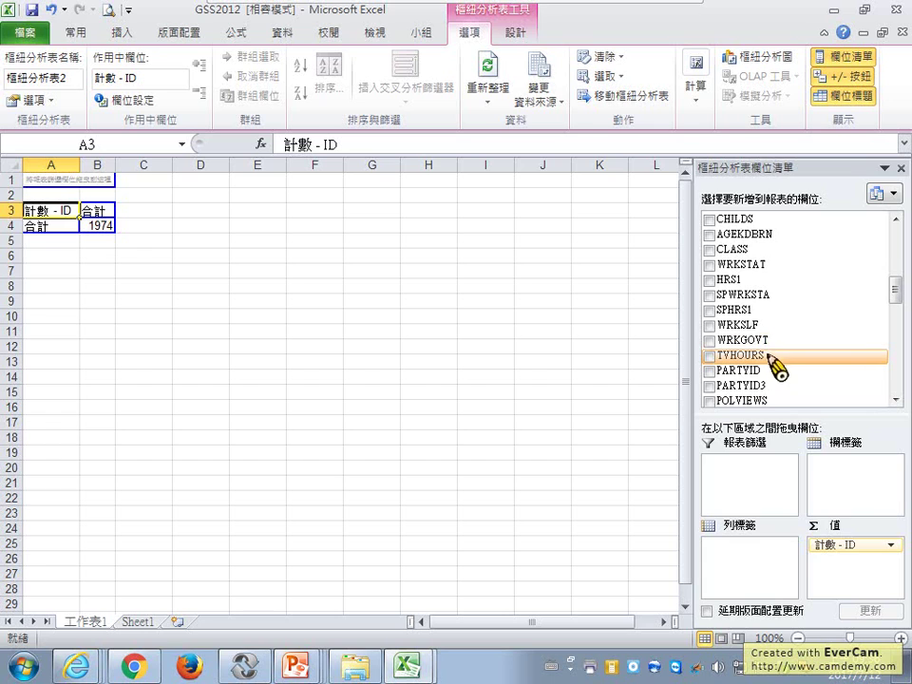
{"action": "scroll", "coordinate": [771, 380], "scroll_direction": "down", "scroll_amount": 2}
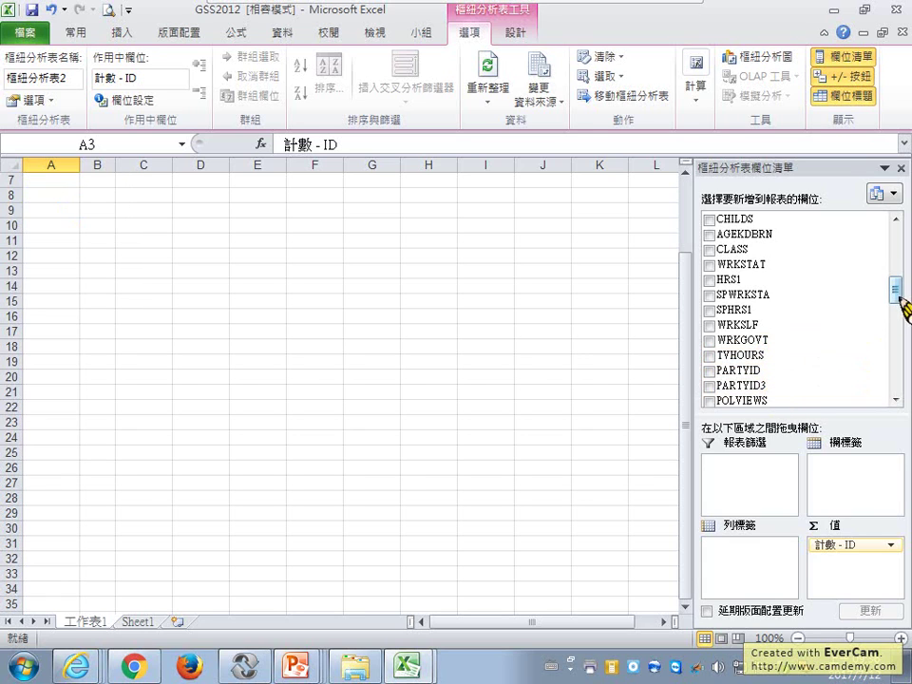
{"action": "mouse_move", "coordinate": [897, 295]}
{"action": "left_mouse_down"}
{"action": "mouse_move", "coordinate": [898, 386]}
{"action": "mouse_move", "coordinate": [886, 297]}
{"action": "left_mouse_up"}
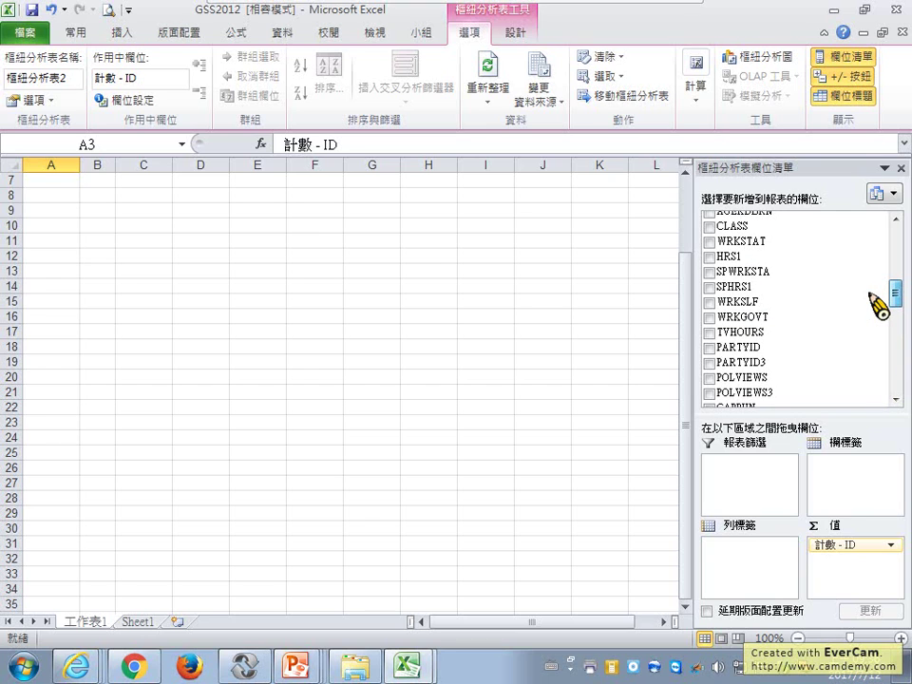
{"action": "left_click_drag", "start_coordinate": [878, 304], "coordinate": [879, 302]}
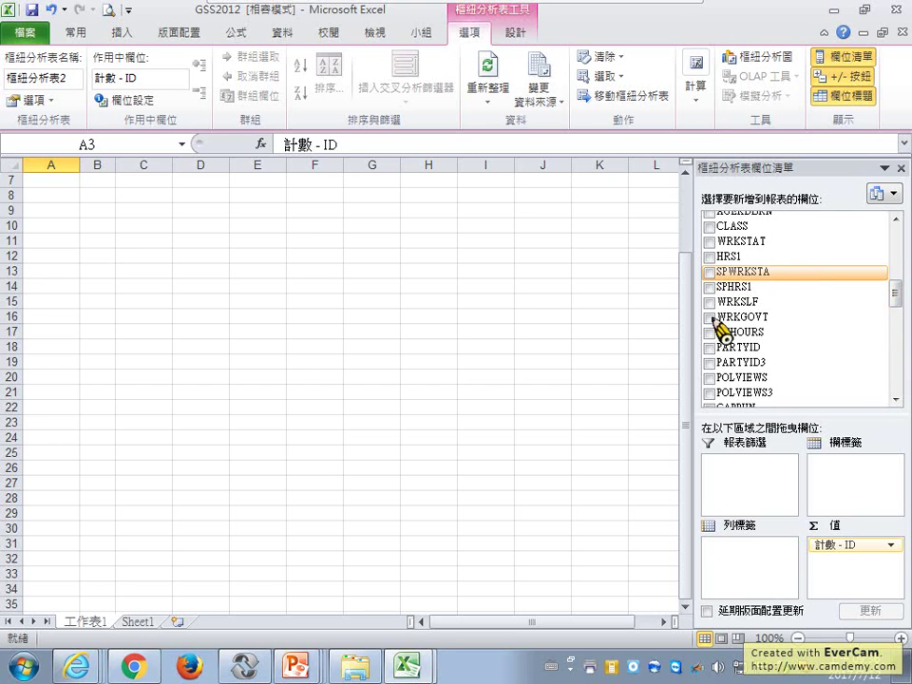
{"action": "left_click", "coordinate": [313, 669]}
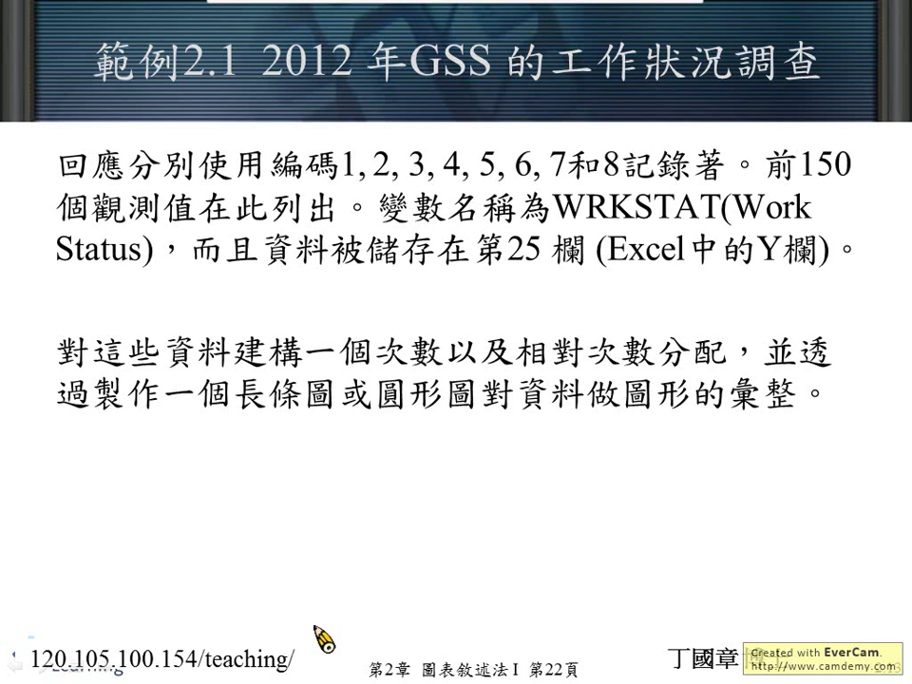
{"action": "key", "text": "Right"}
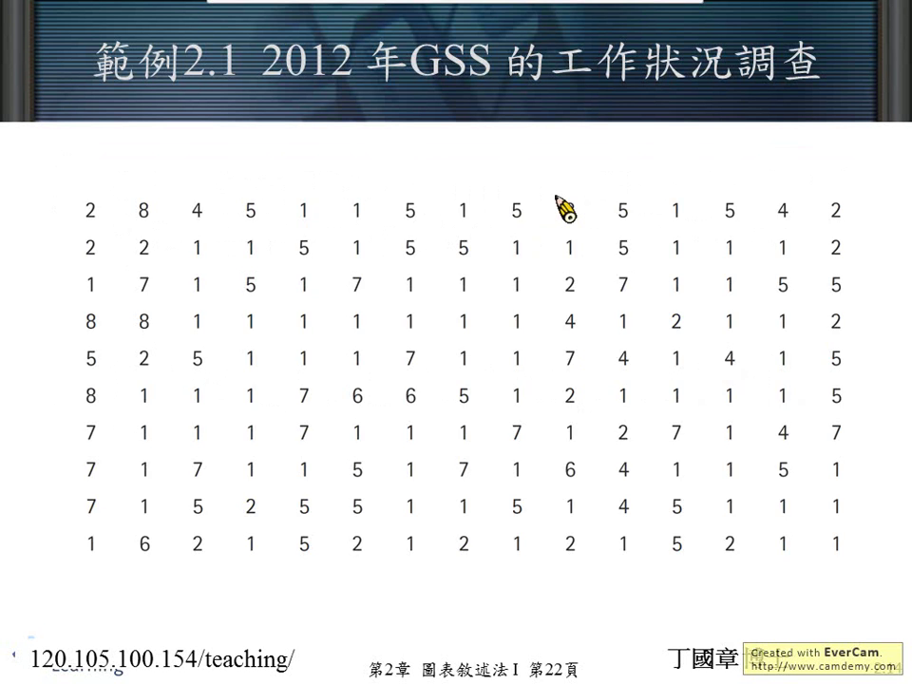
{"action": "key", "text": "Left"}
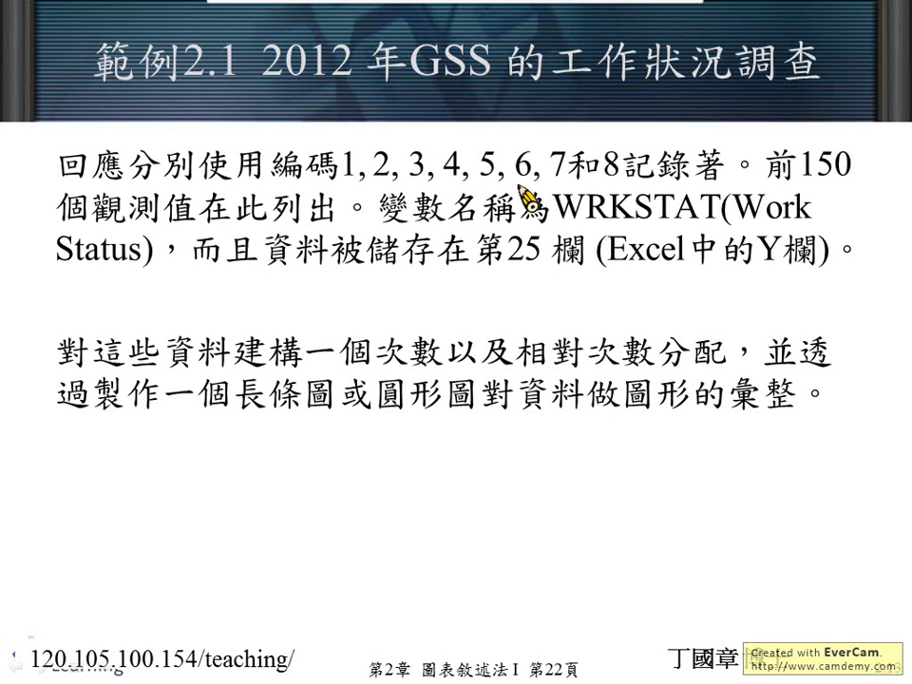
{"action": "key", "text": "Escape"}
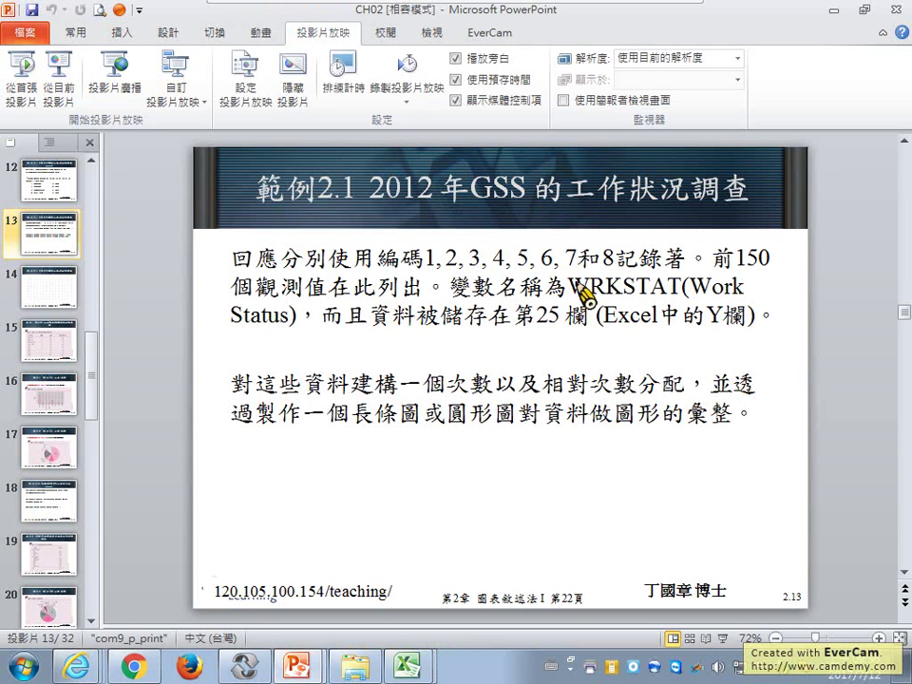
{"action": "left_click_drag", "start_coordinate": [569, 287], "coordinate": [682, 287]}
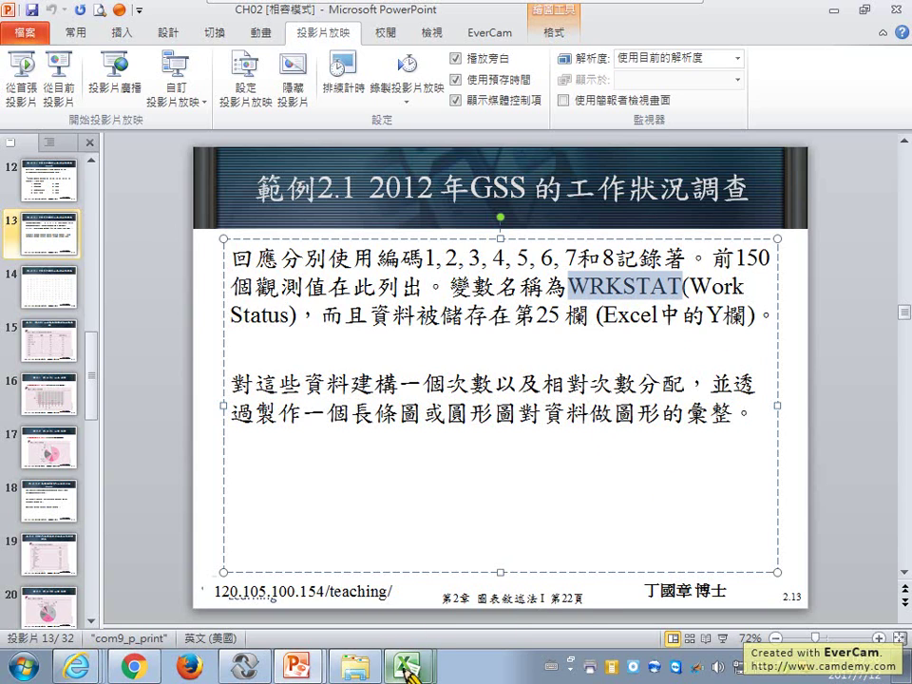
- Switch to the GSS2012 workbook in Excel and add WRKSTAT as the PivotTable's column labels
{"action": "left_click", "coordinate": [426, 657]}
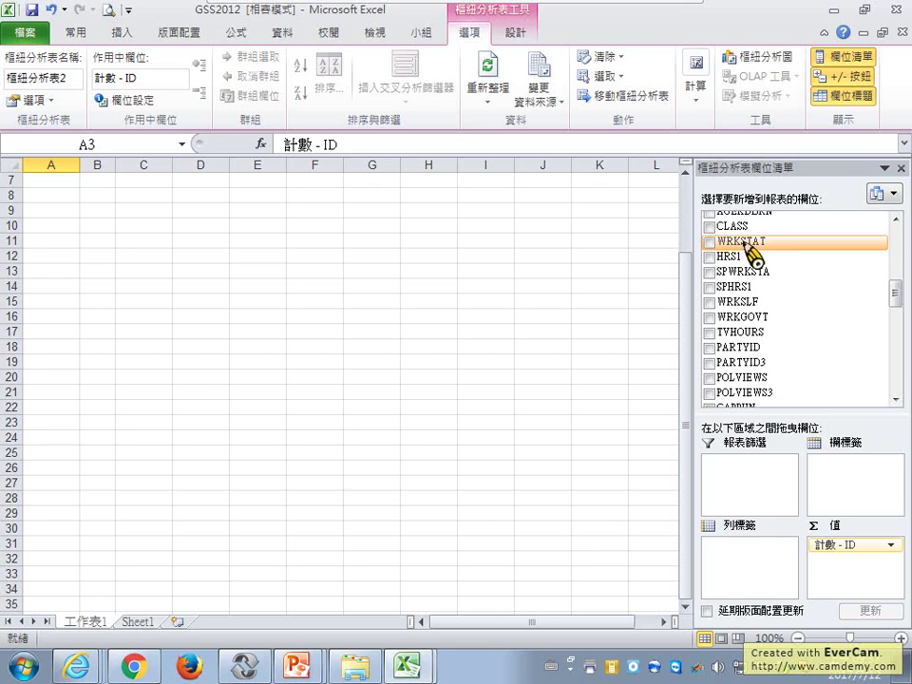
{"action": "left_click_drag", "start_coordinate": [746, 246], "coordinate": [856, 492]}
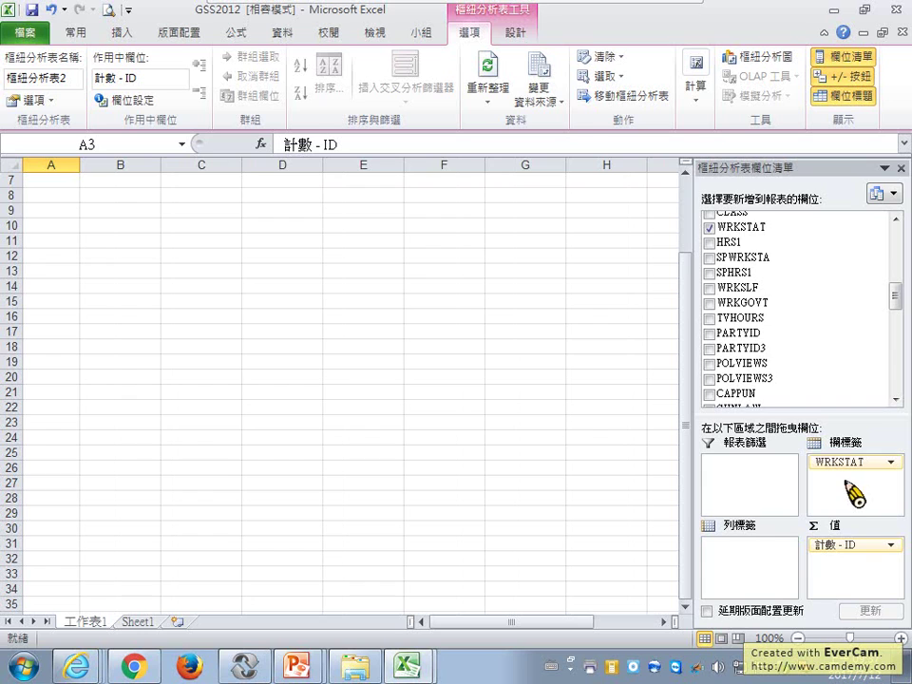
{"action": "left_click", "coordinate": [494, 469]}
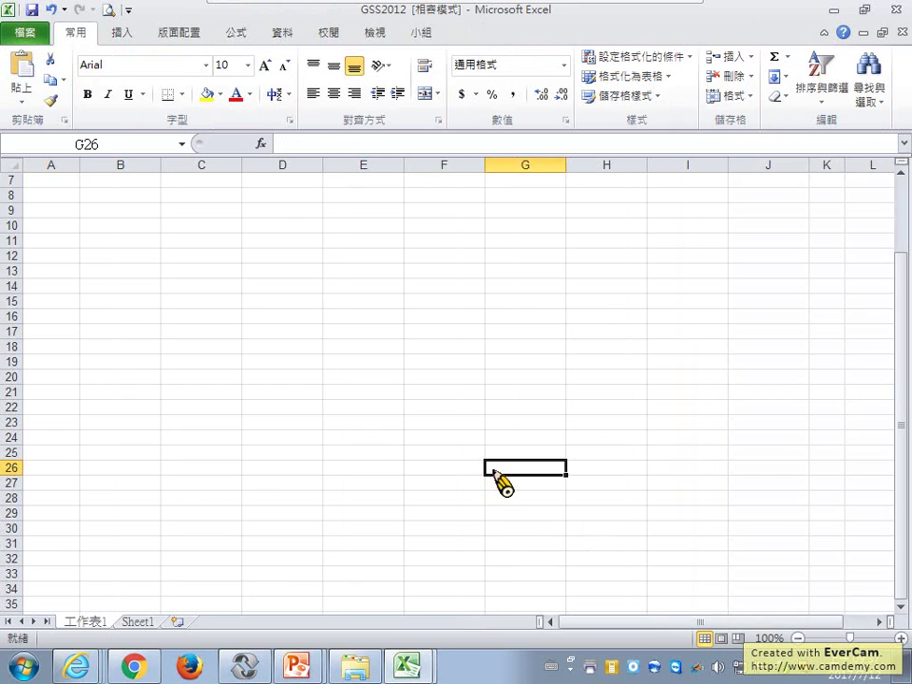
{"action": "scroll", "coordinate": [629, 486], "scroll_direction": "up", "scroll_amount": 2}
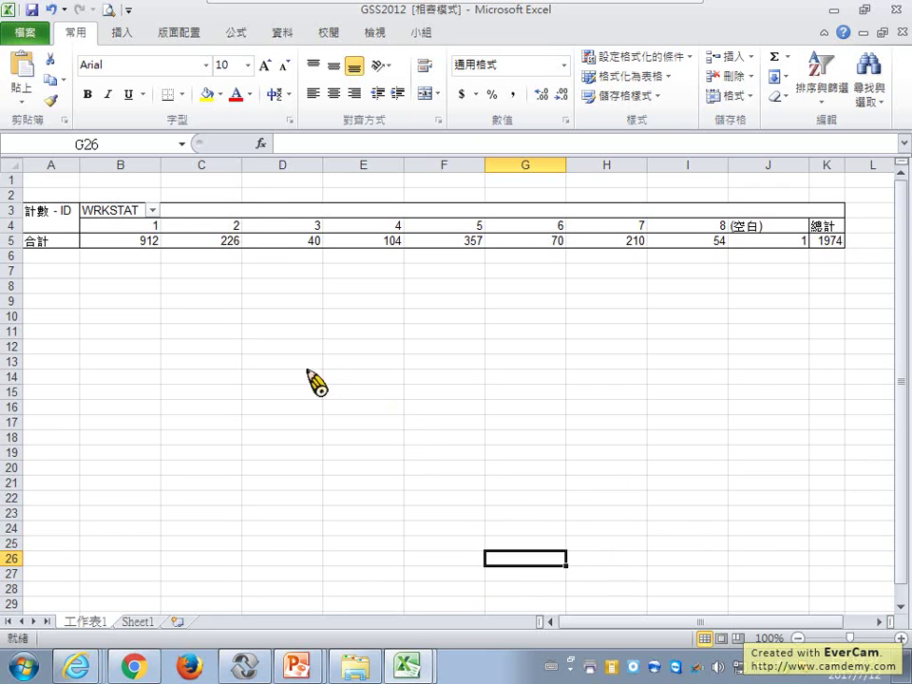
- Select category 1 in the PivotTable, check the response codes on slide 12 in PowerPoint, and return to Excel
{"action": "left_click", "coordinate": [148, 228]}
{"action": "left_click", "coordinate": [302, 662]}
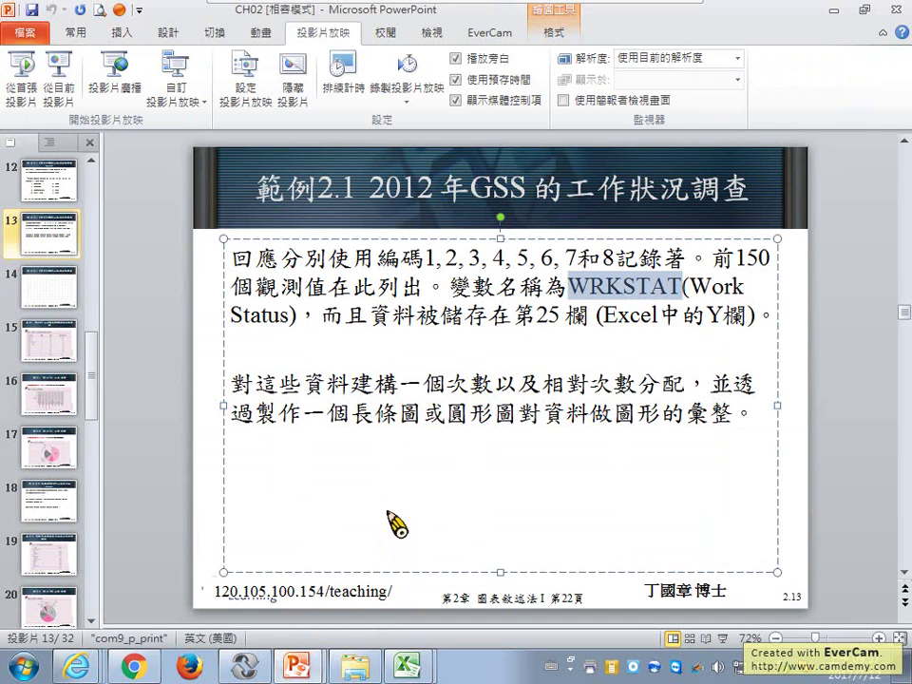
{"action": "scroll", "coordinate": [464, 390], "scroll_direction": "up", "scroll_amount": 1}
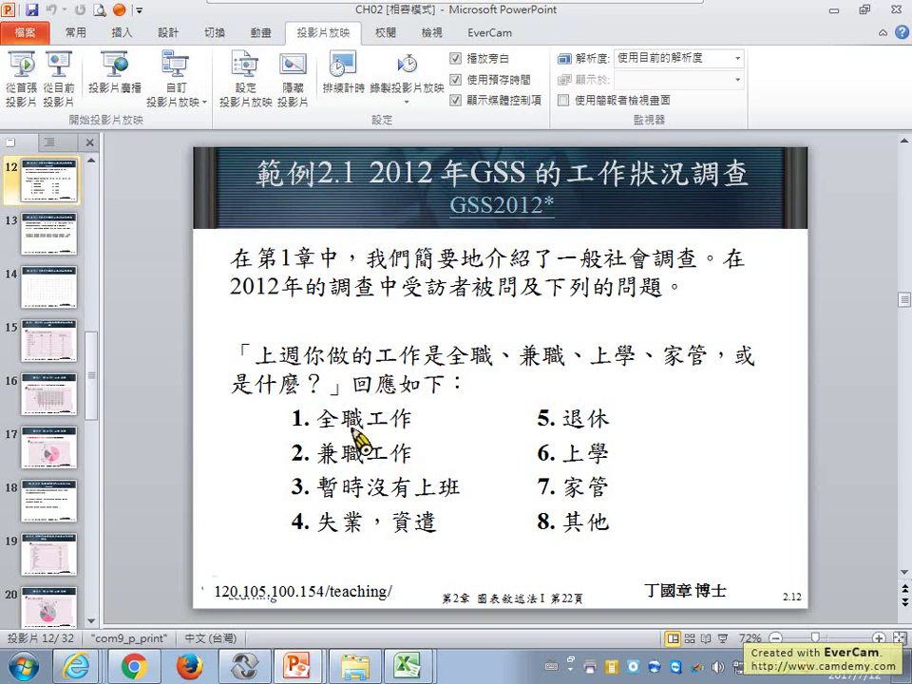
{"action": "left_click", "coordinate": [831, 12]}
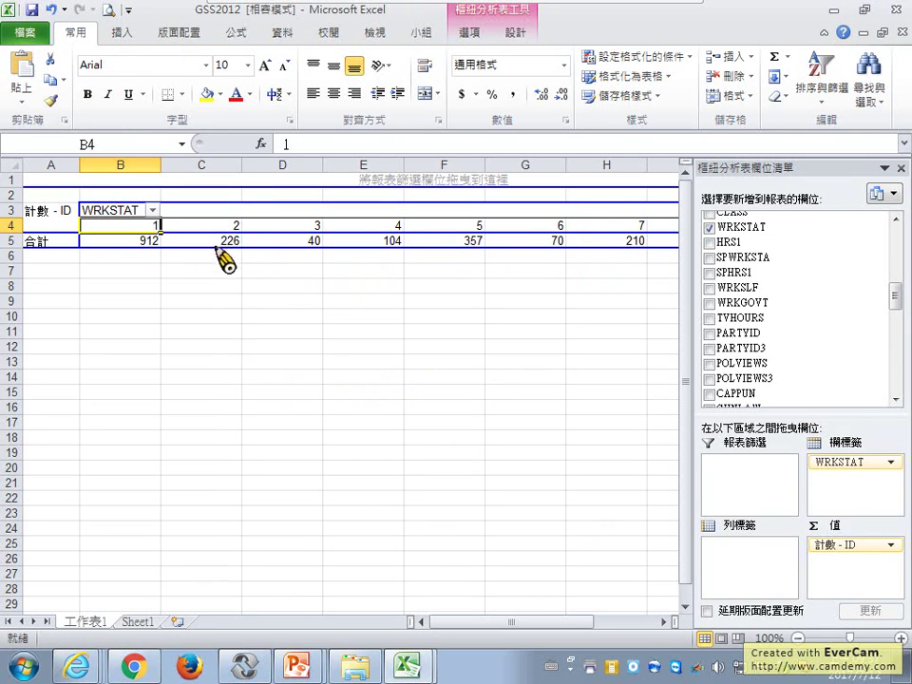
- Review the PivotTable counts for work status codes 1 to 5 in row 5
{"action": "left_click", "coordinate": [142, 243]}
{"action": "left_click", "coordinate": [201, 241]}
{"action": "left_click", "coordinate": [309, 243]}
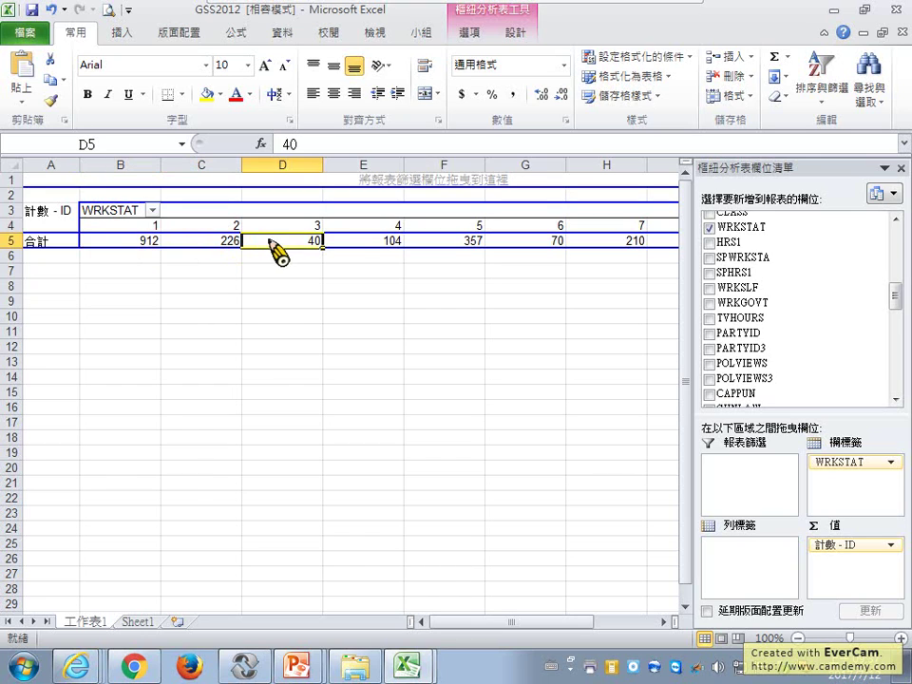
{"action": "left_click", "coordinate": [375, 242]}
{"action": "left_click", "coordinate": [465, 243]}
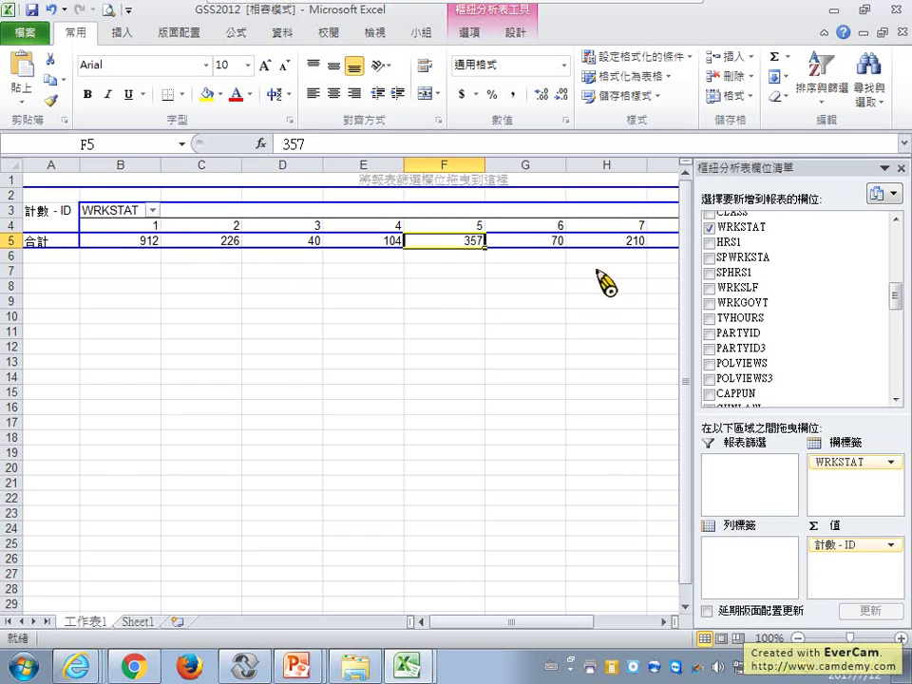
- Recheck the work status response codes on slide 12 in PowerPoint and return to the PivotTable in Excel
{"action": "left_click", "coordinate": [297, 667]}
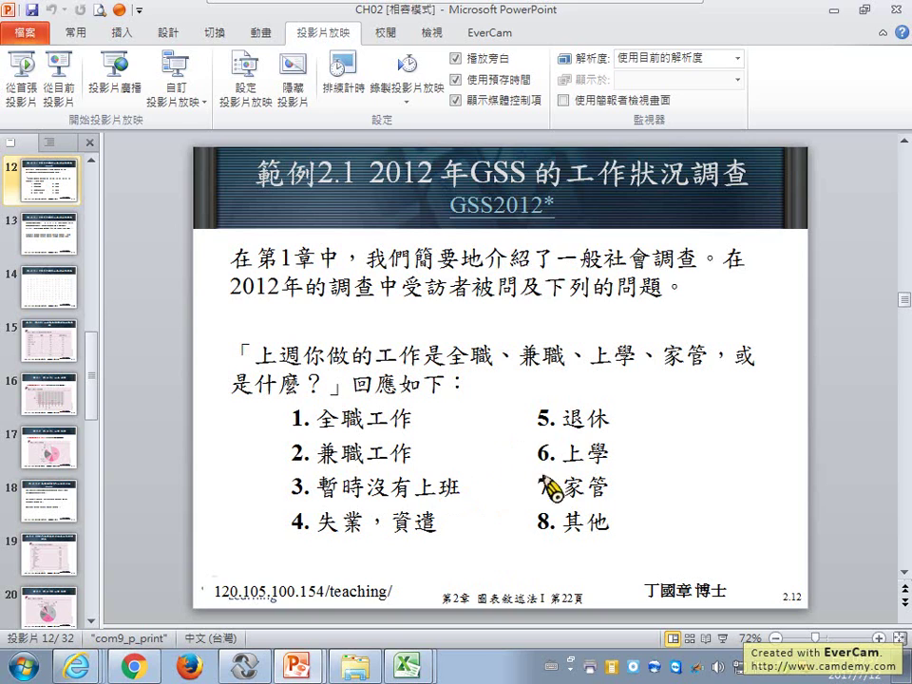
{"action": "left_click", "coordinate": [833, 11]}
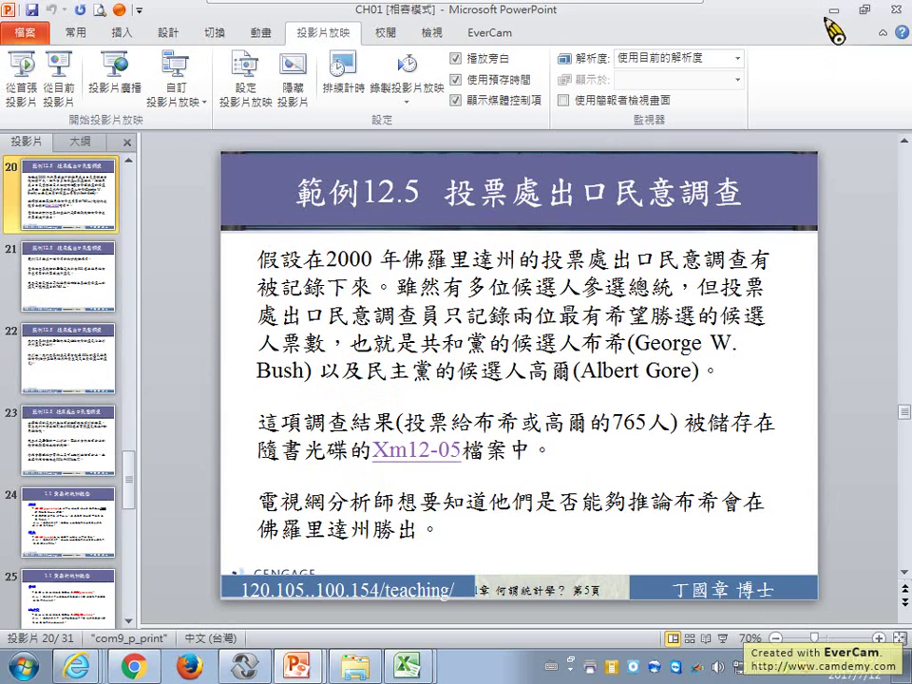
{"action": "left_click", "coordinate": [409, 661]}
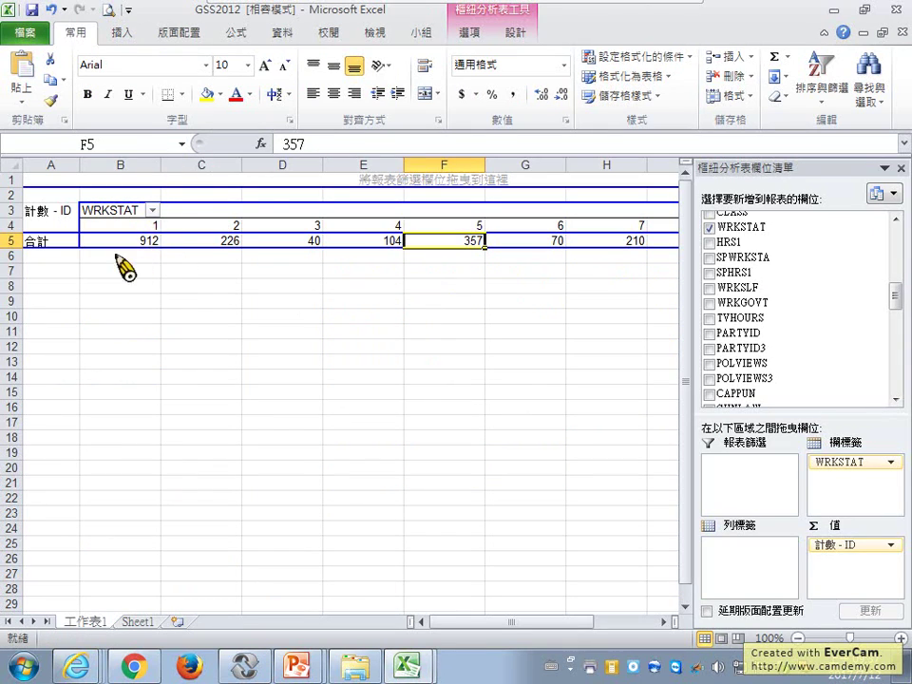
- Highlight the WRKSTAT codes and their counts in rows 4 and 5 of the PivotTable, ending on the cell for code 1
{"action": "left_click", "coordinate": [99, 241]}
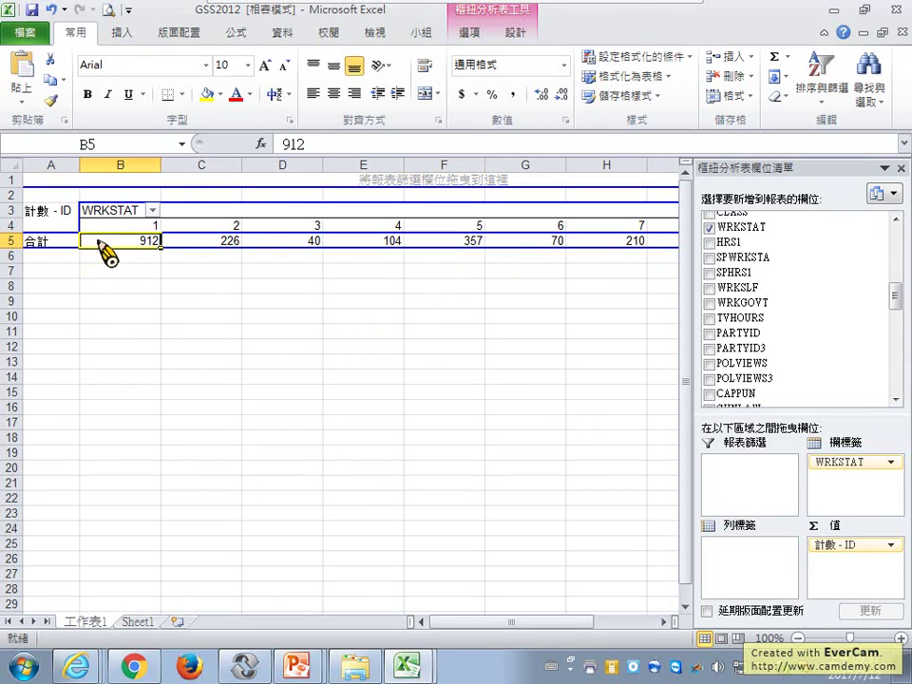
{"action": "left_click", "coordinate": [124, 230]}
{"action": "left_click_drag", "start_coordinate": [123, 231], "coordinate": [662, 251]}
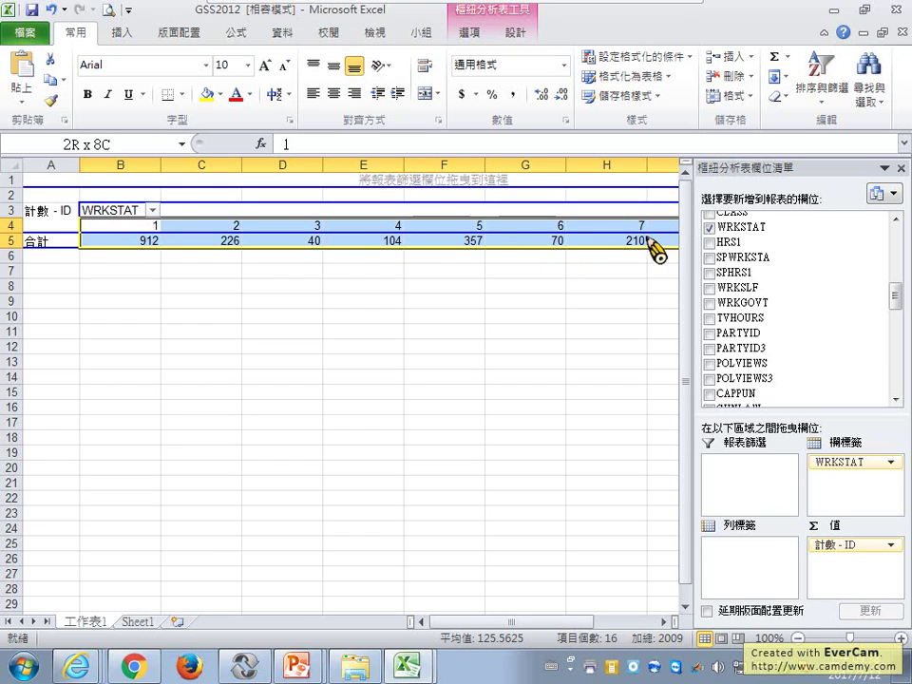
{"action": "left_click", "coordinate": [124, 229]}
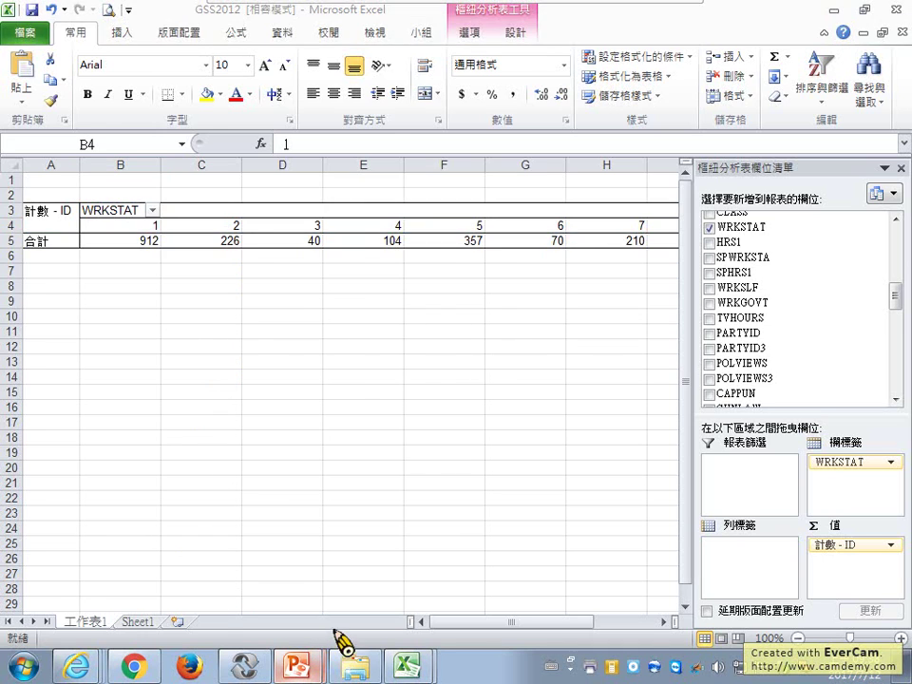
- Switch to the PowerPoint slide show and advance to Table 2.1, the frequency and relative frequency distribution for Example 2.1
{"action": "left_click", "coordinate": [302, 666]}
{"action": "left_click", "coordinate": [61, 80]}
{"action": "key", "text": "Page_Down"}
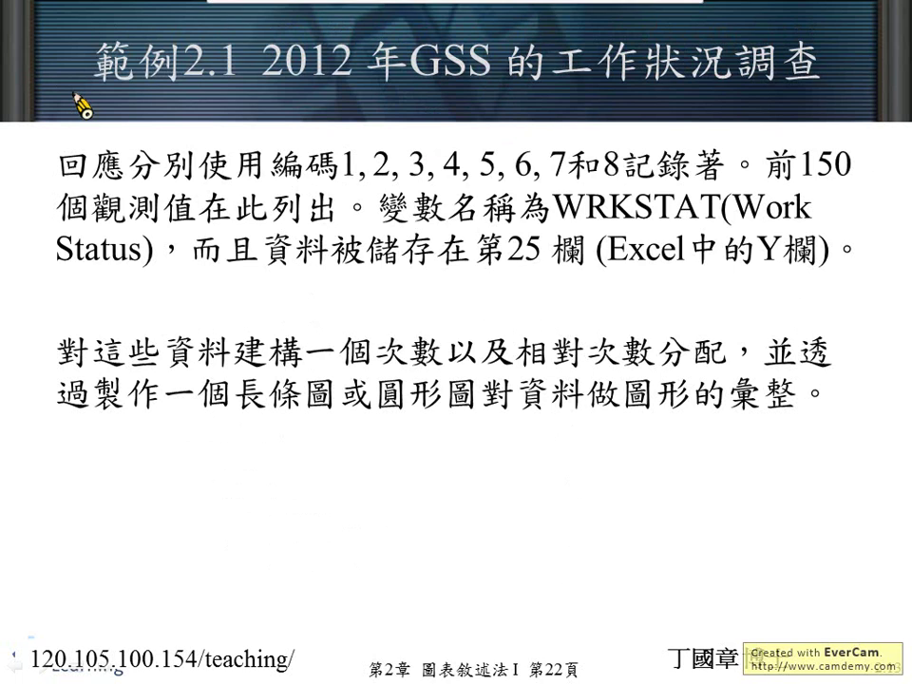
{"action": "key", "text": "Page_Down"}
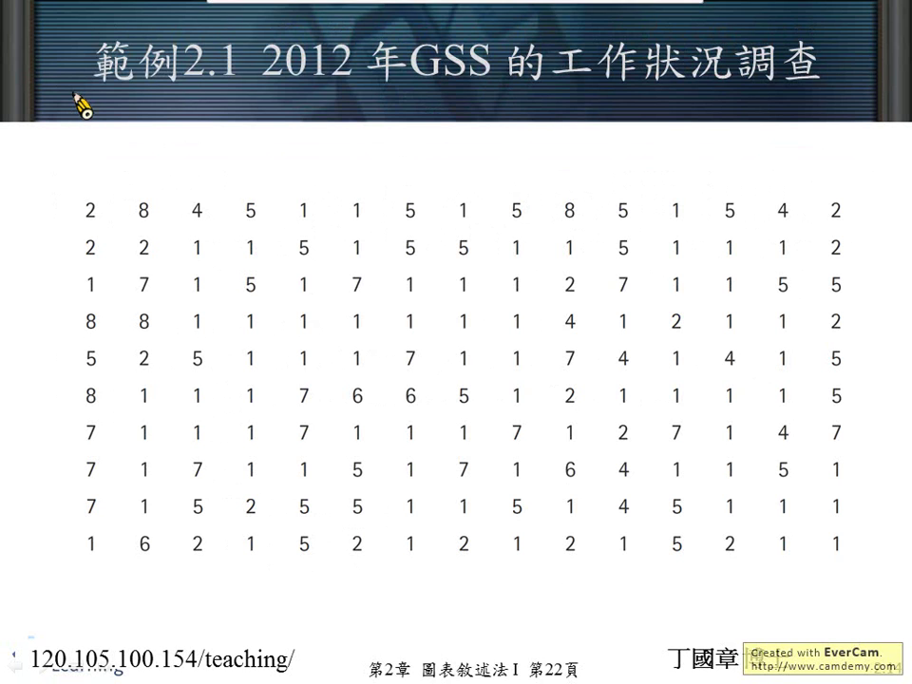
{"action": "key", "text": "Page_Down"}
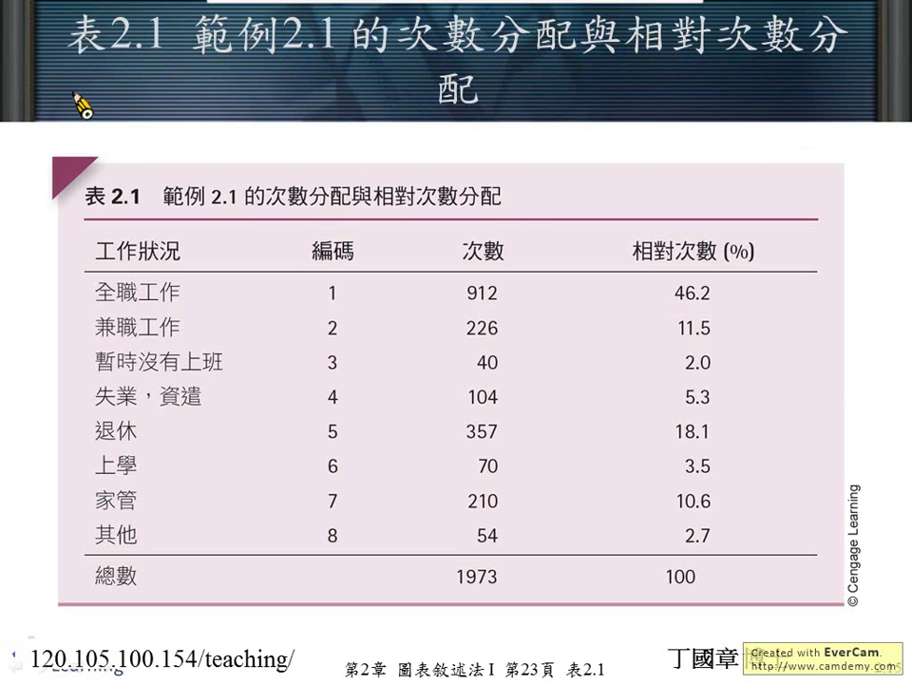